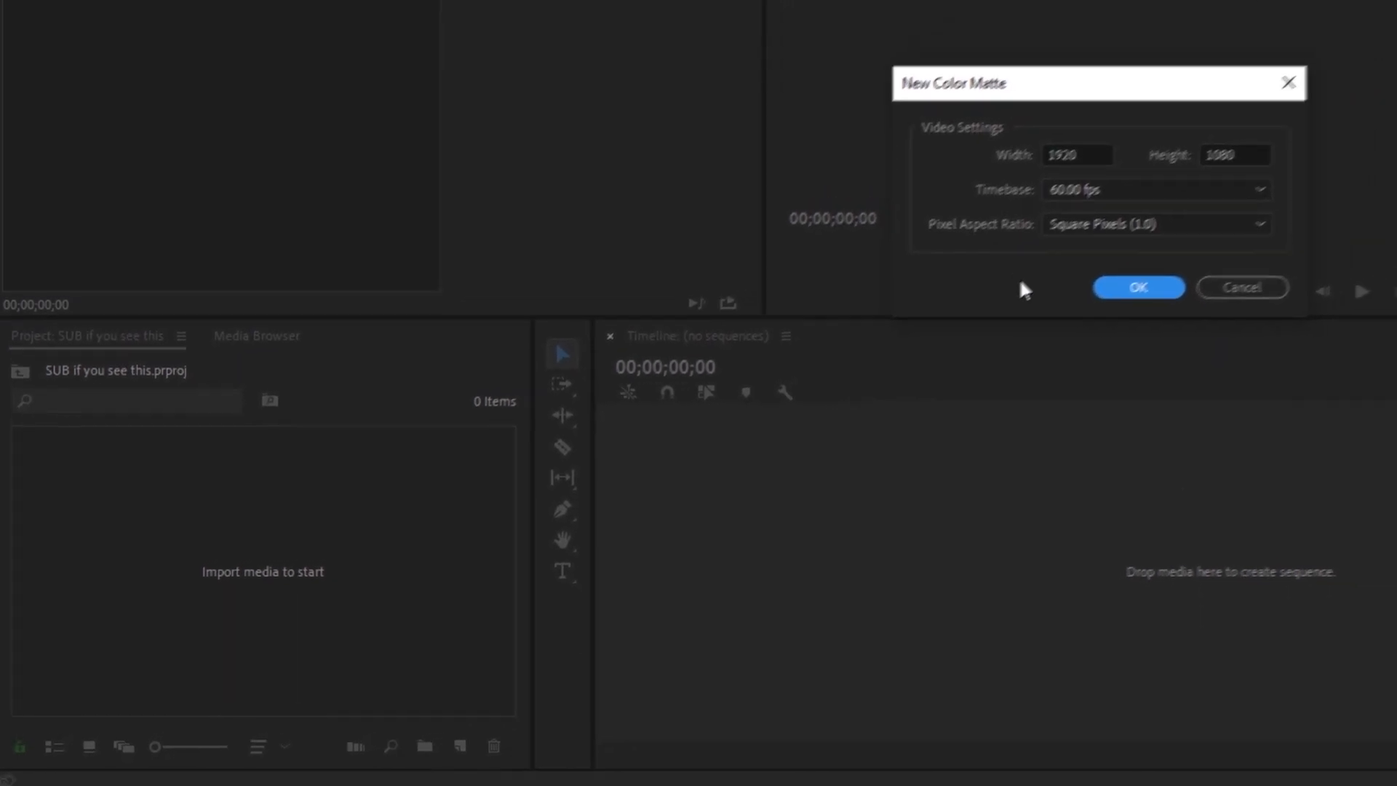
Step: Build a sequence from a new black color matte and extend the matte clip to about 00:01:02
click(1139, 288)
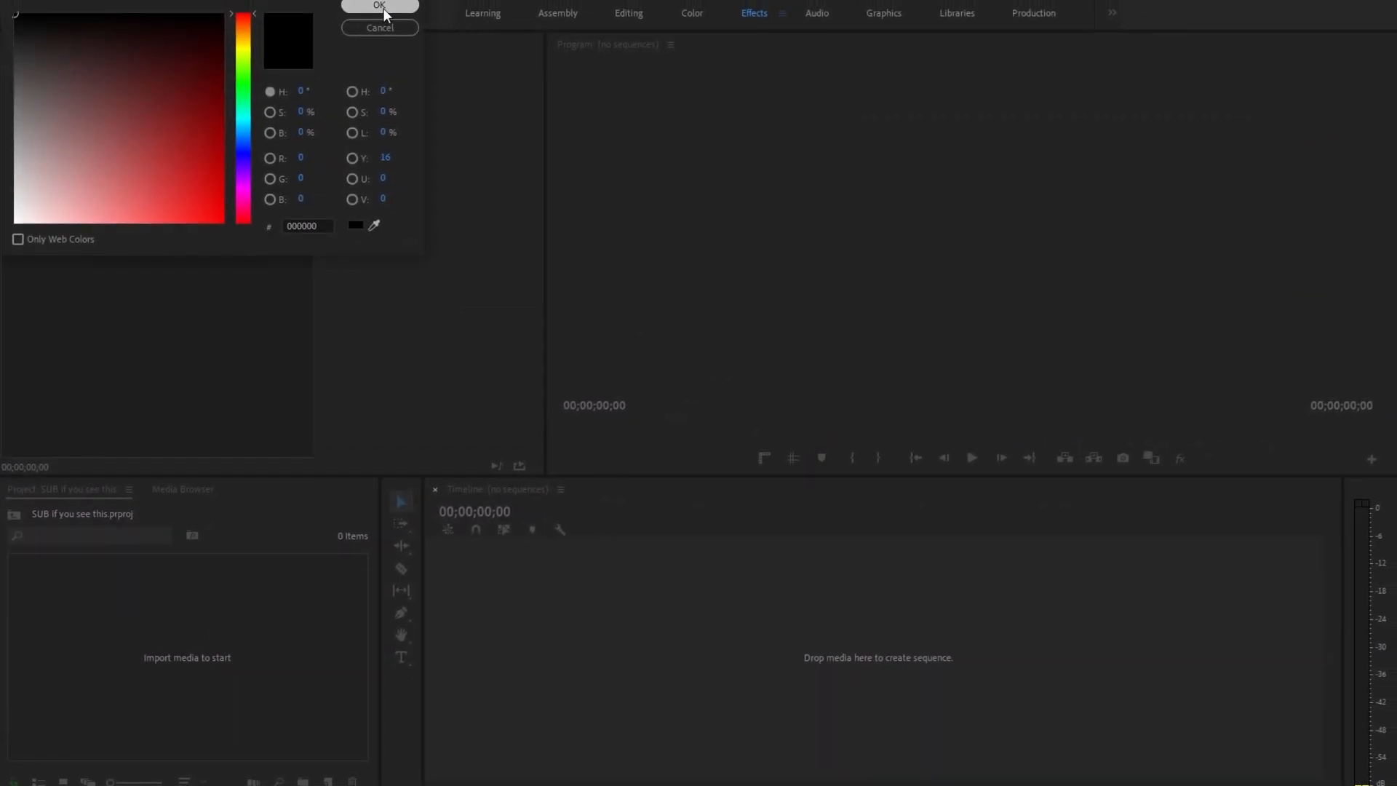
click(381, 7)
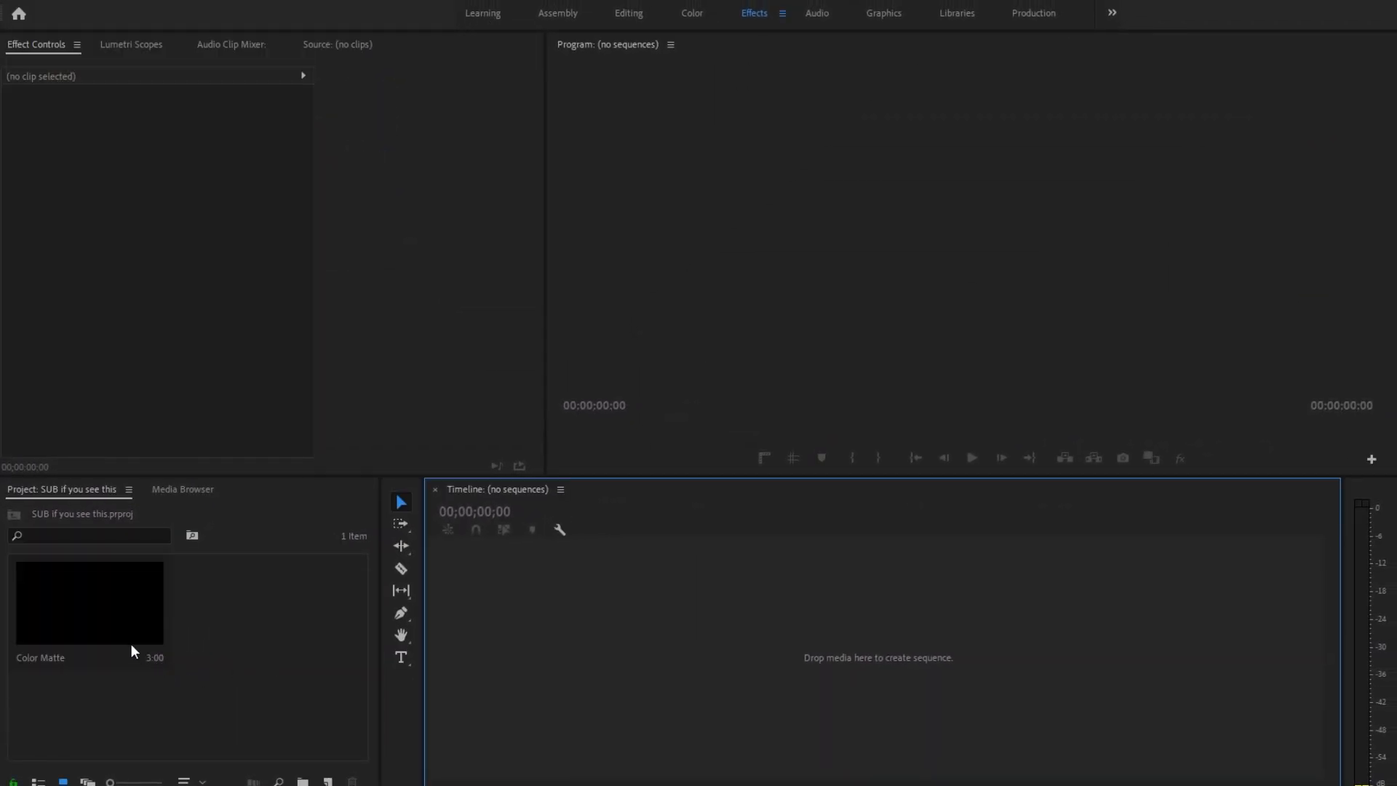
drag(368, 617, 568, 584)
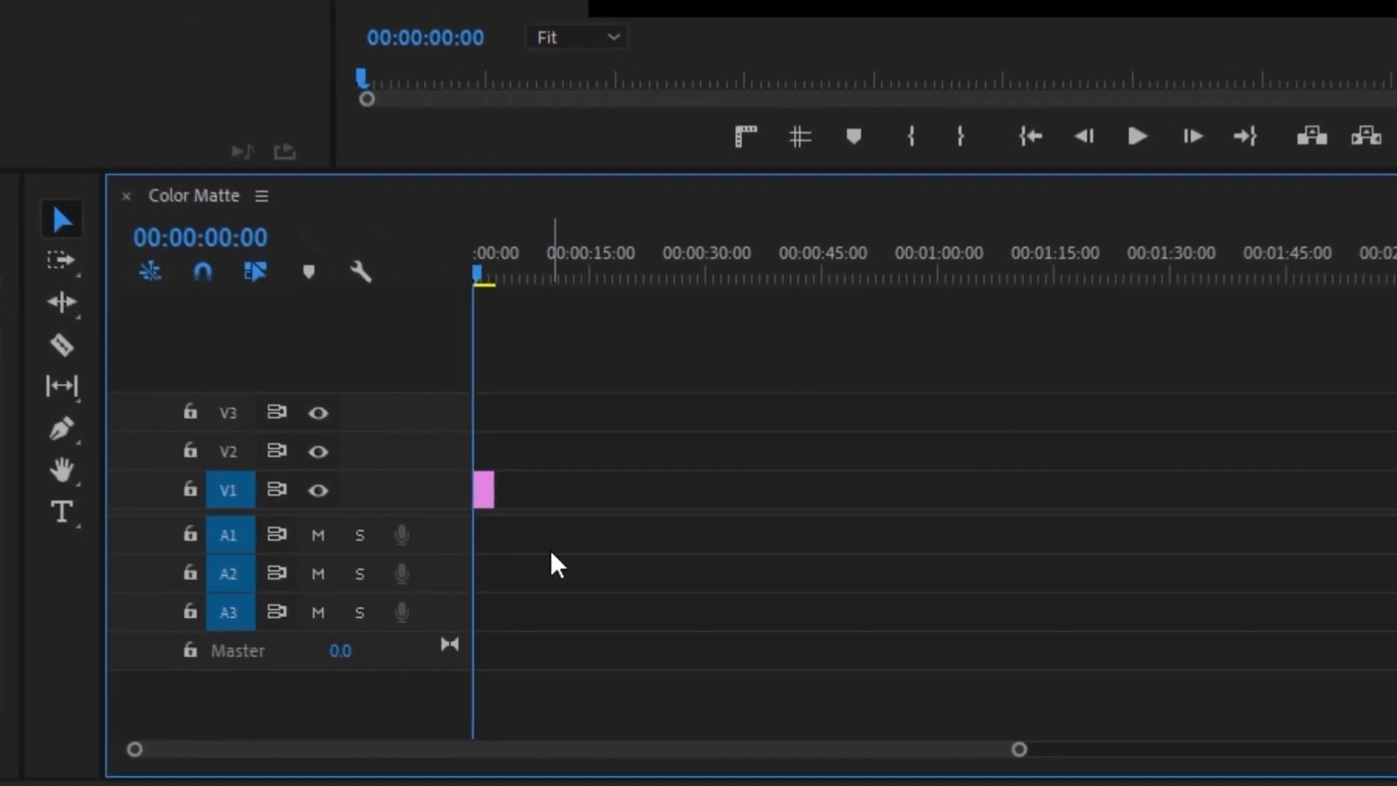
drag(497, 476, 973, 483)
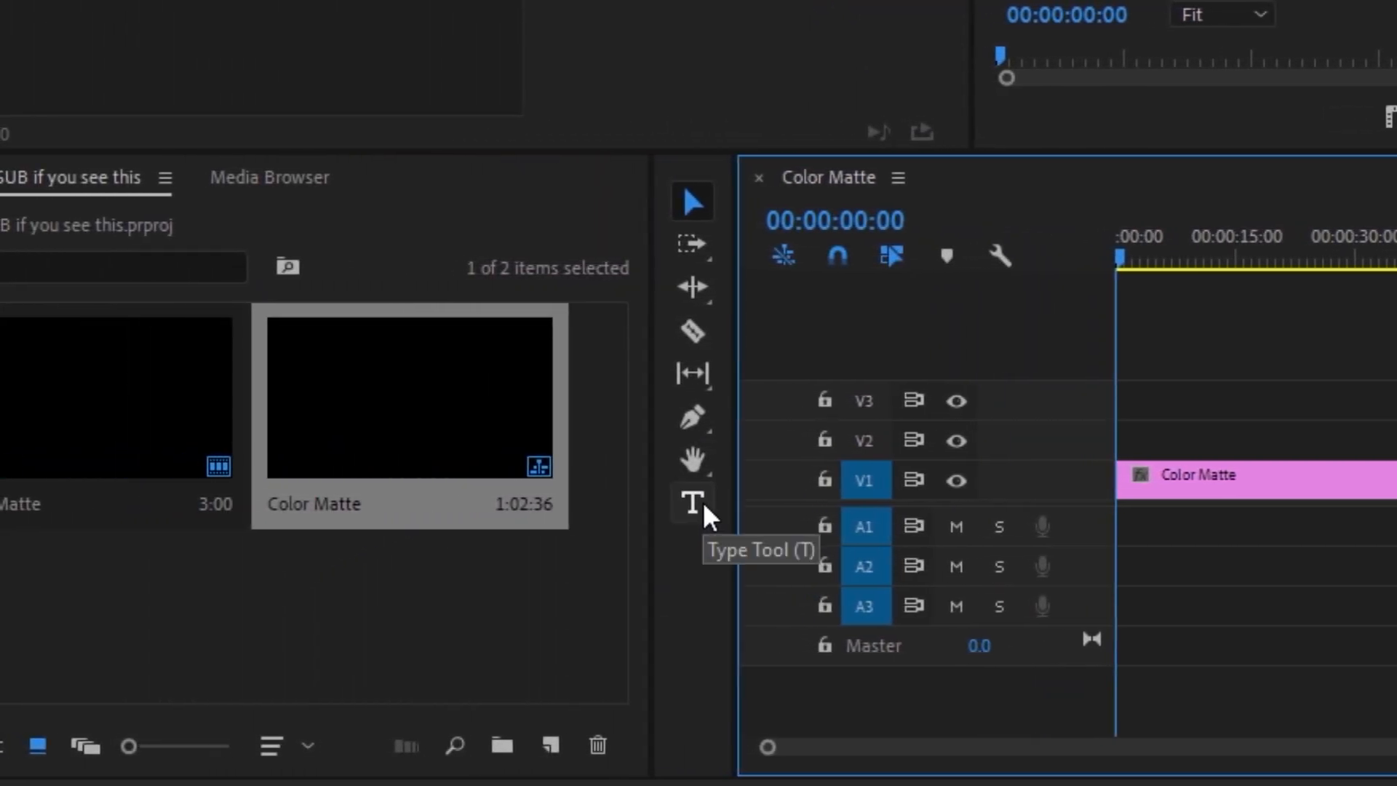
Step: Add a text title reading "Realistic" above the color matte and set its font to CocoSharp Trial
click(693, 502)
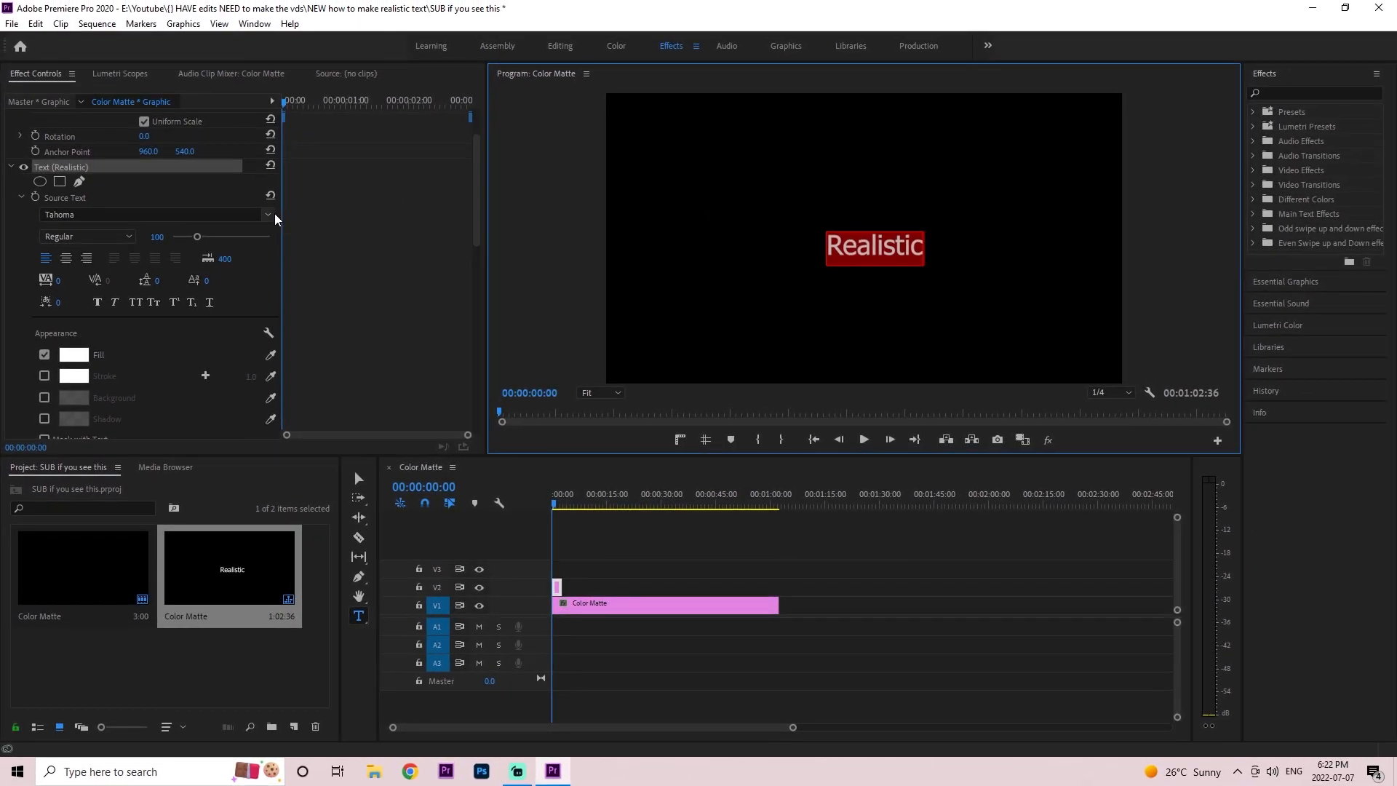
click(262, 212)
scroll(306, 390, down, 10)
scroll(305, 390, up, 15)
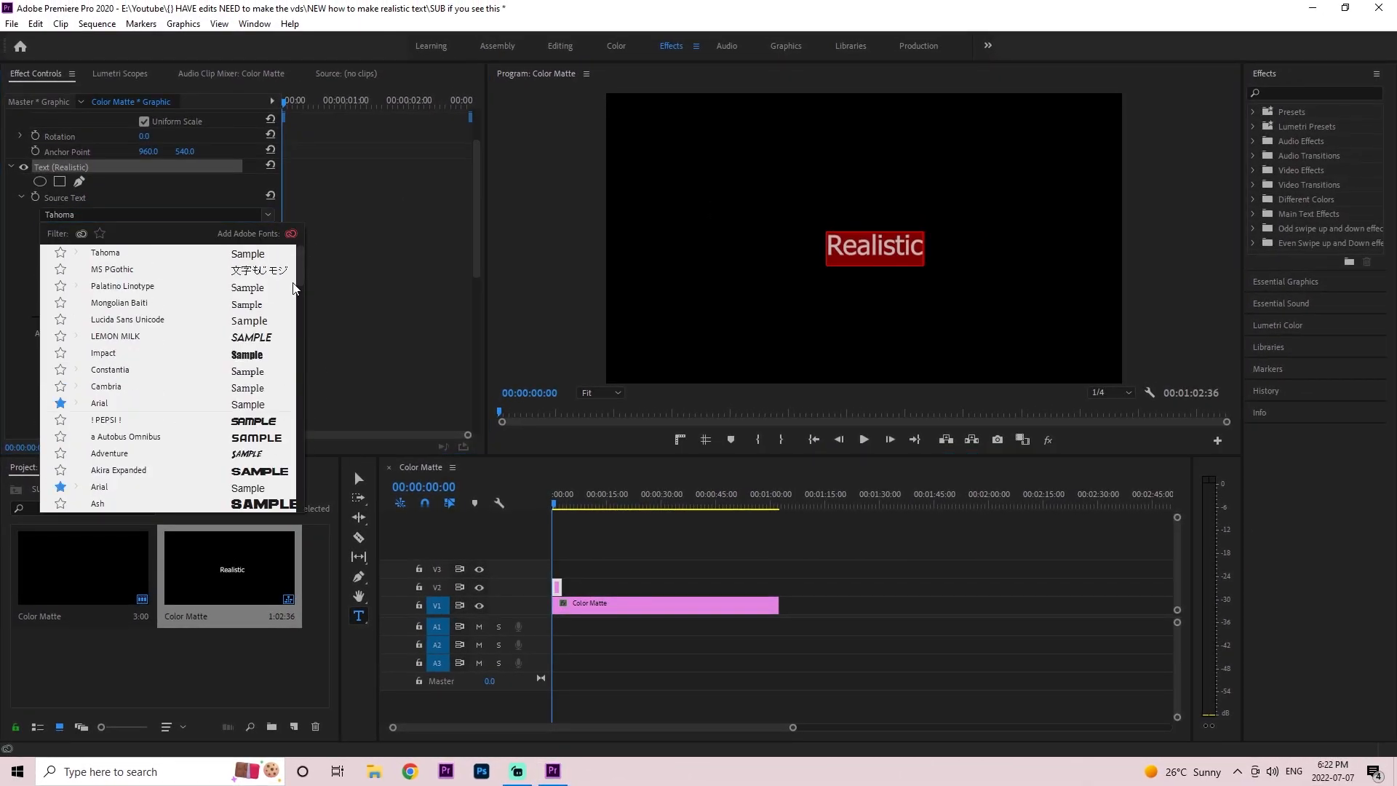
scroll(162, 376, down, 2)
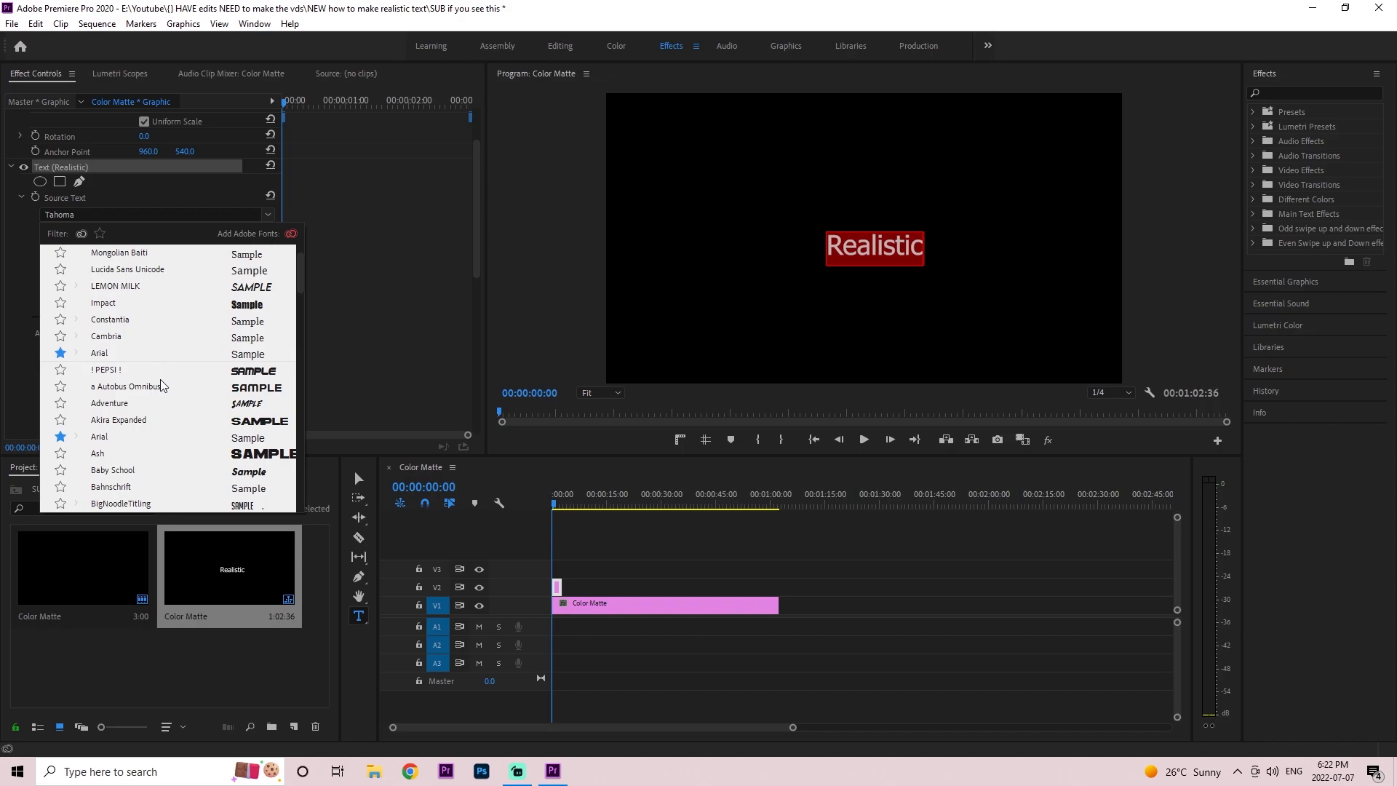
click(161, 375)
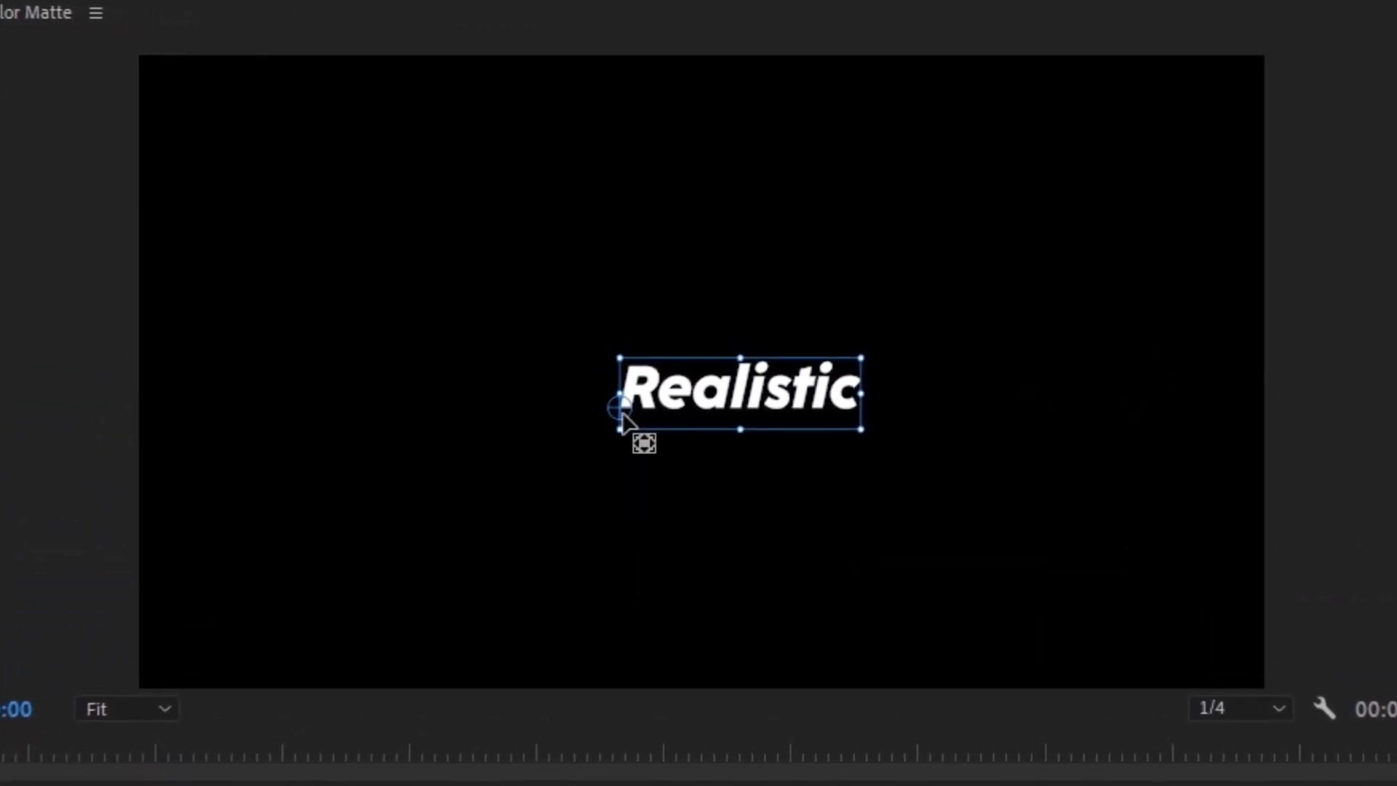
Step: Move the title's anchor point to the middle of the word, and enlarge the text so it is centered in the frame
drag(662, 380, 760, 404)
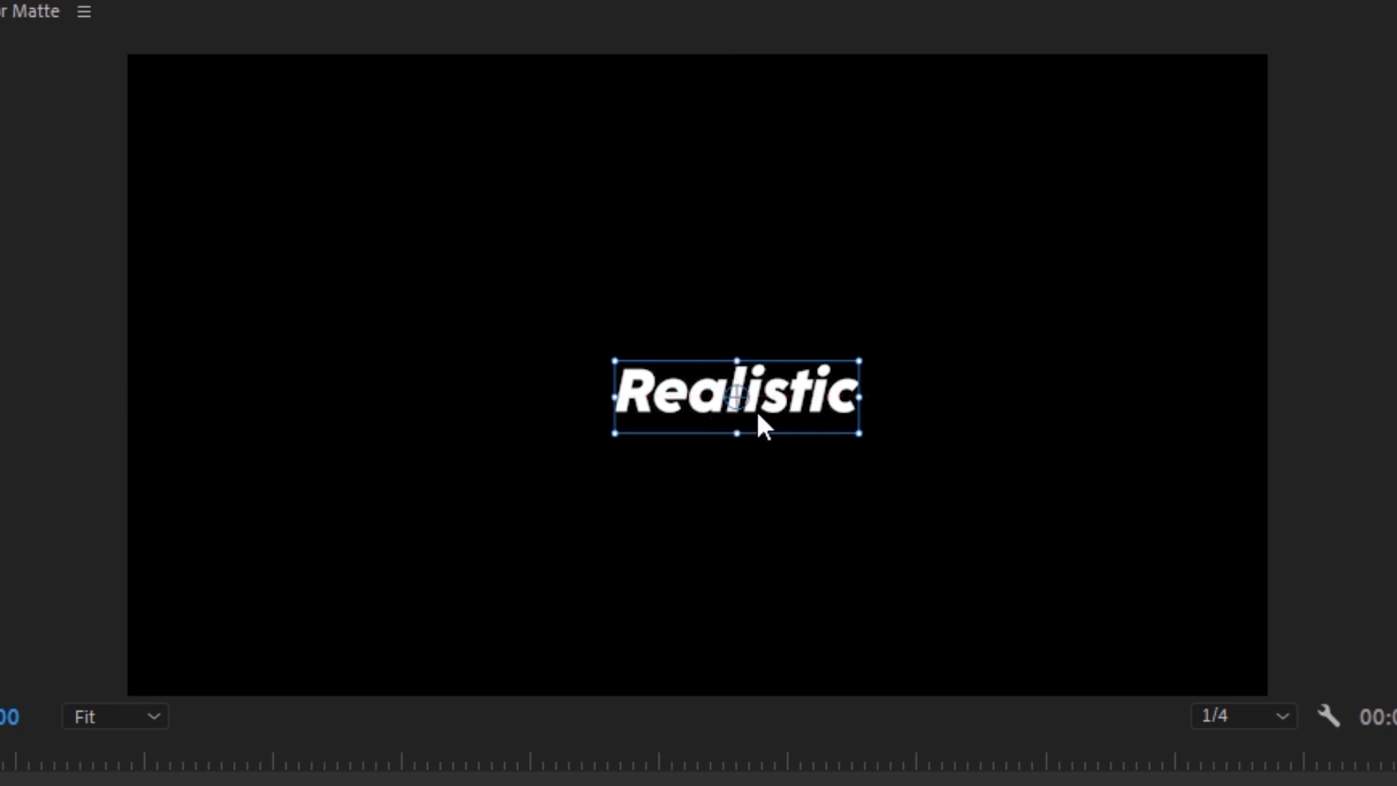
drag(620, 433, 357, 604)
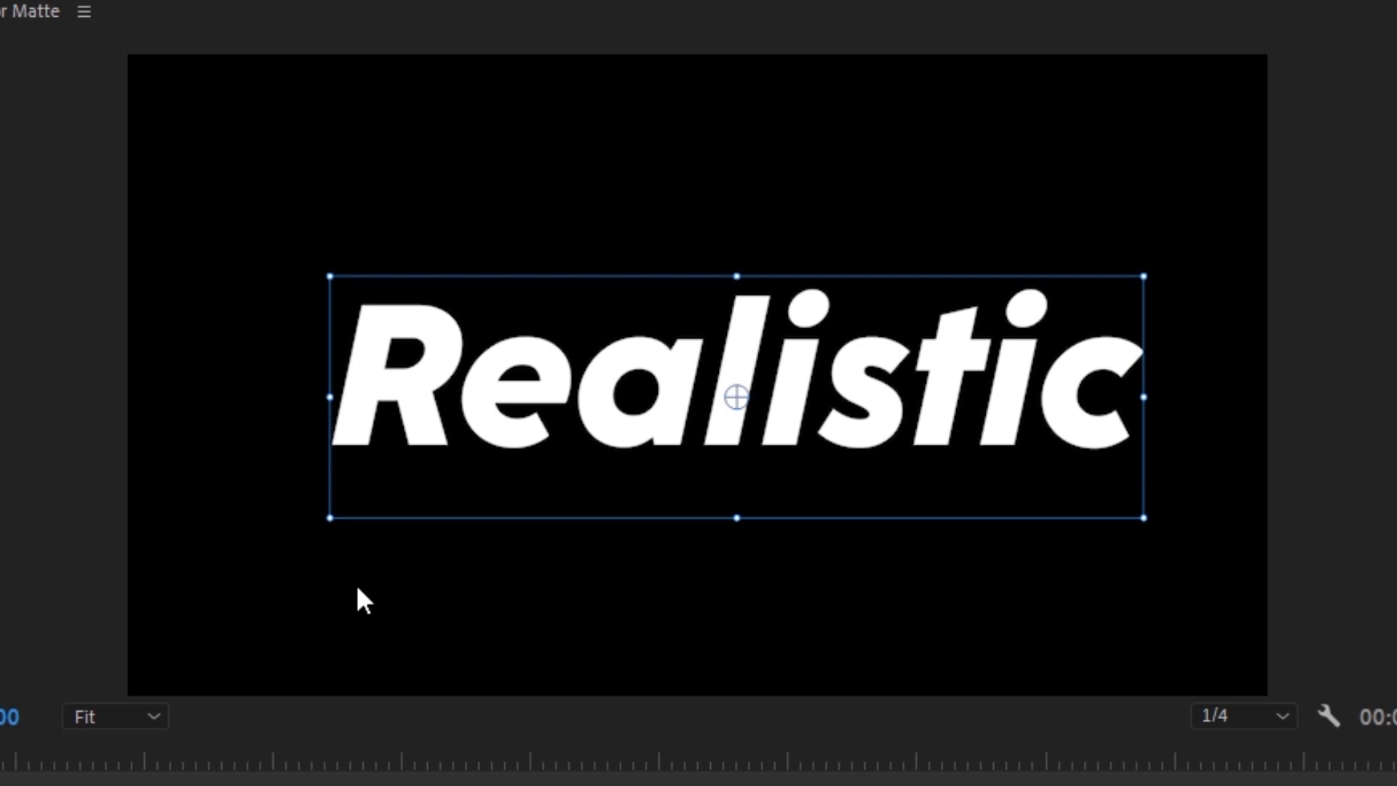
drag(567, 423, 528, 401)
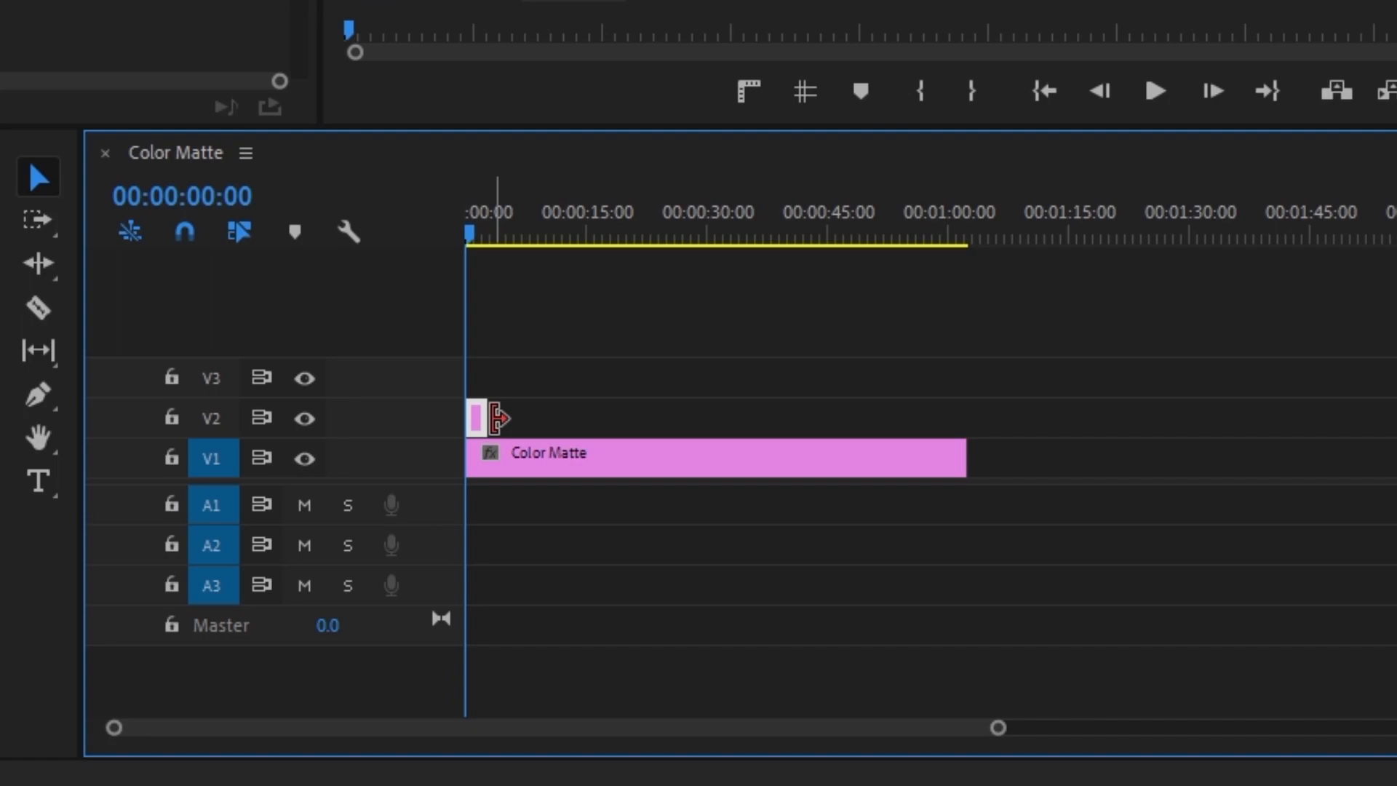
Step: Extend the Realistic clip to the end of the color matte and add 20 video tracks after Video 3
drag(499, 417, 974, 432)
right_click(315, 306)
click(393, 489)
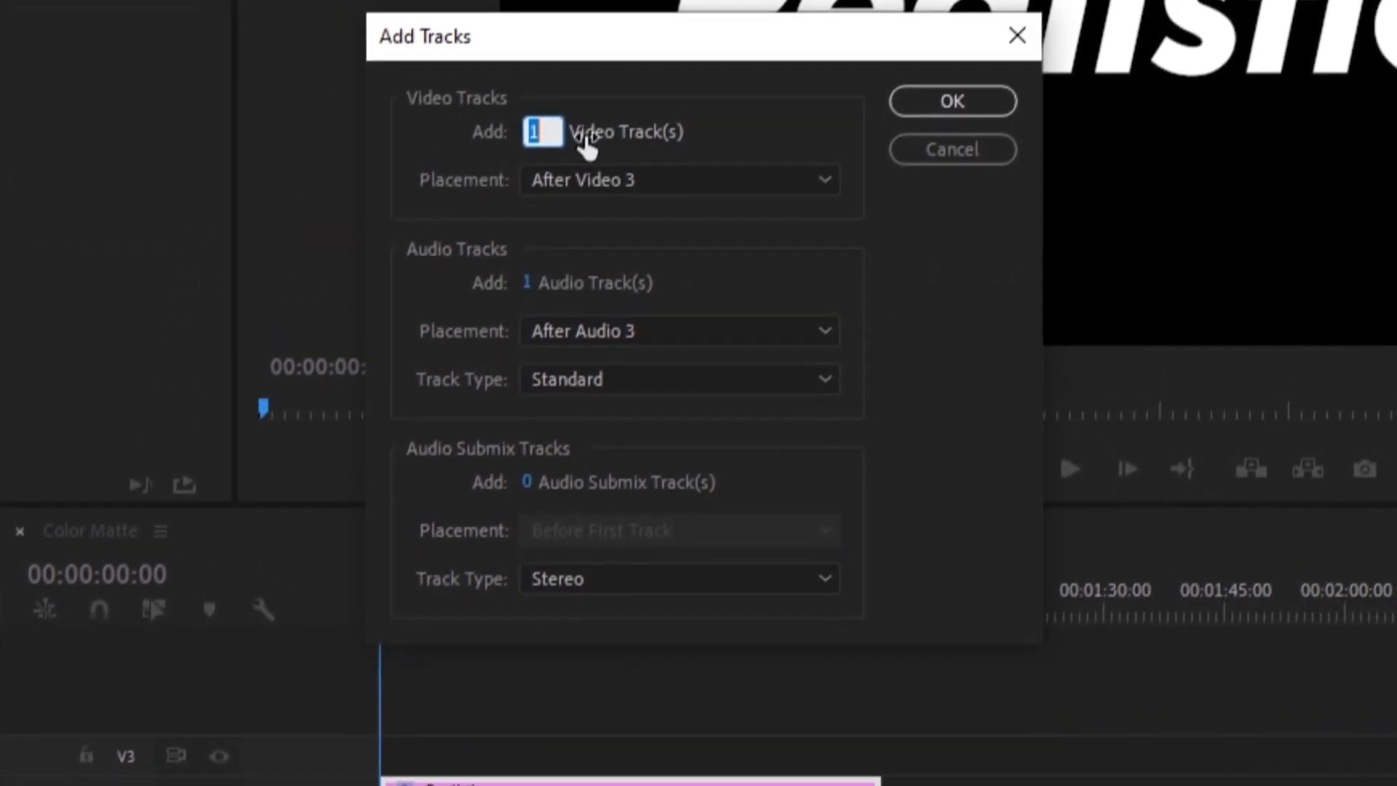
text(20)
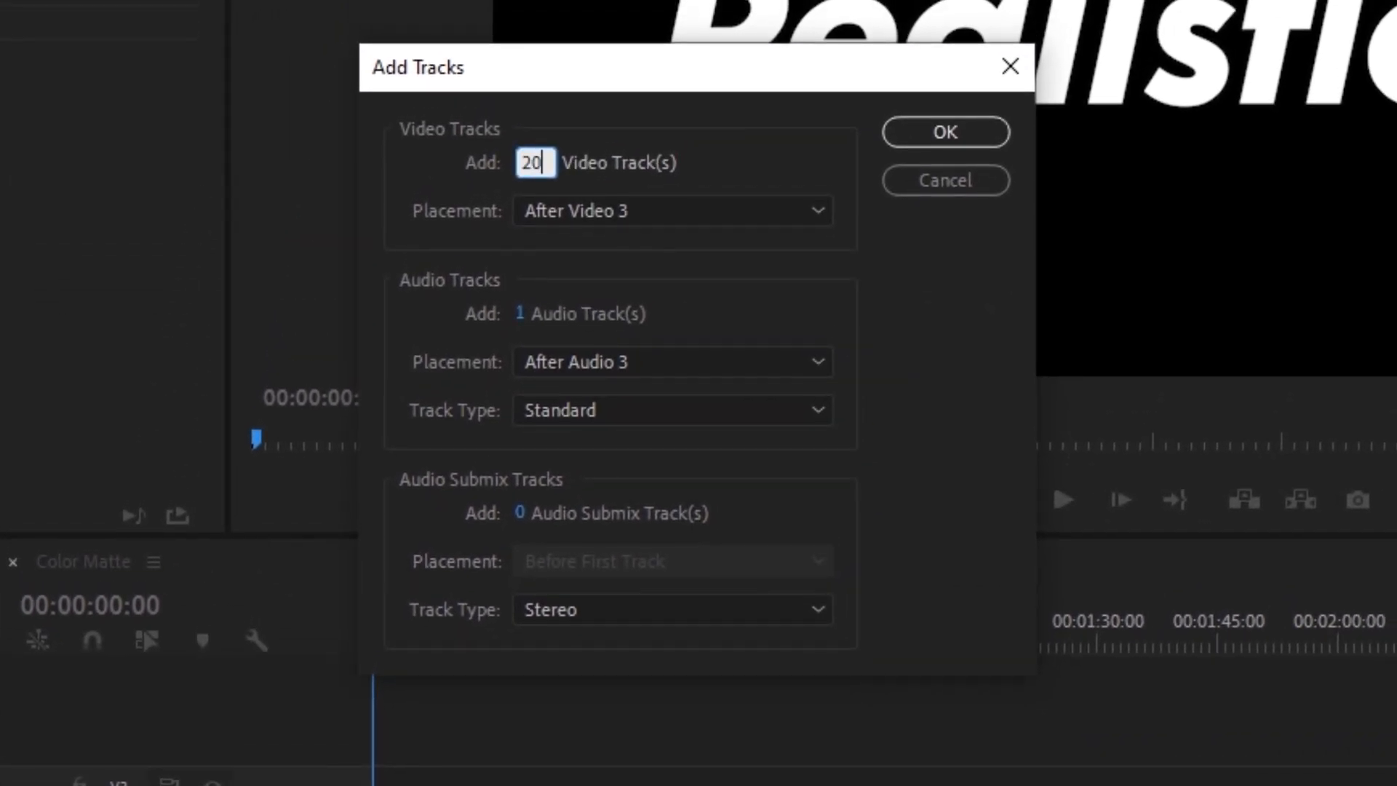
key(Return)
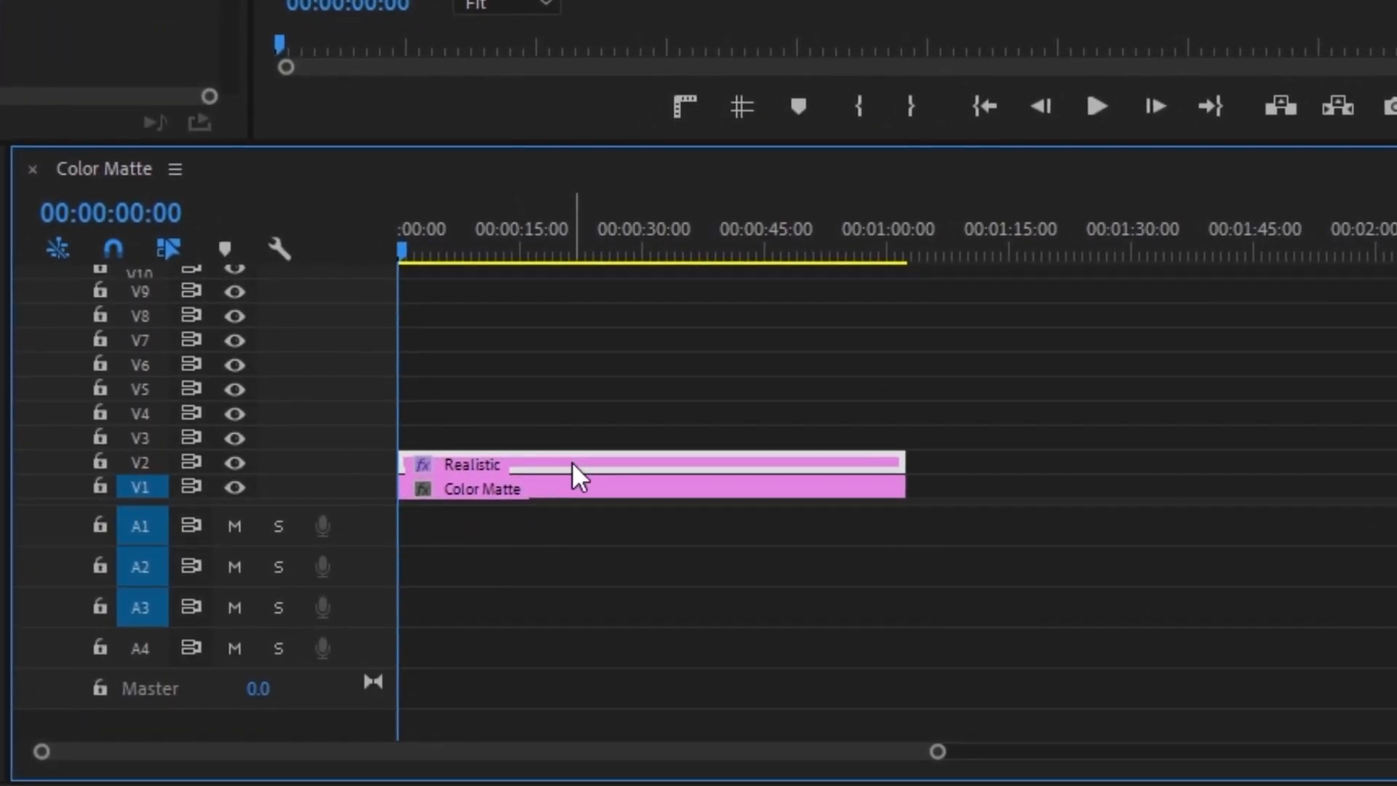
Step: Duplicate the Realistic title onto V3 and turn off the fill of every letter except R, checking it with track V2 hidden
drag(572, 462, 582, 438)
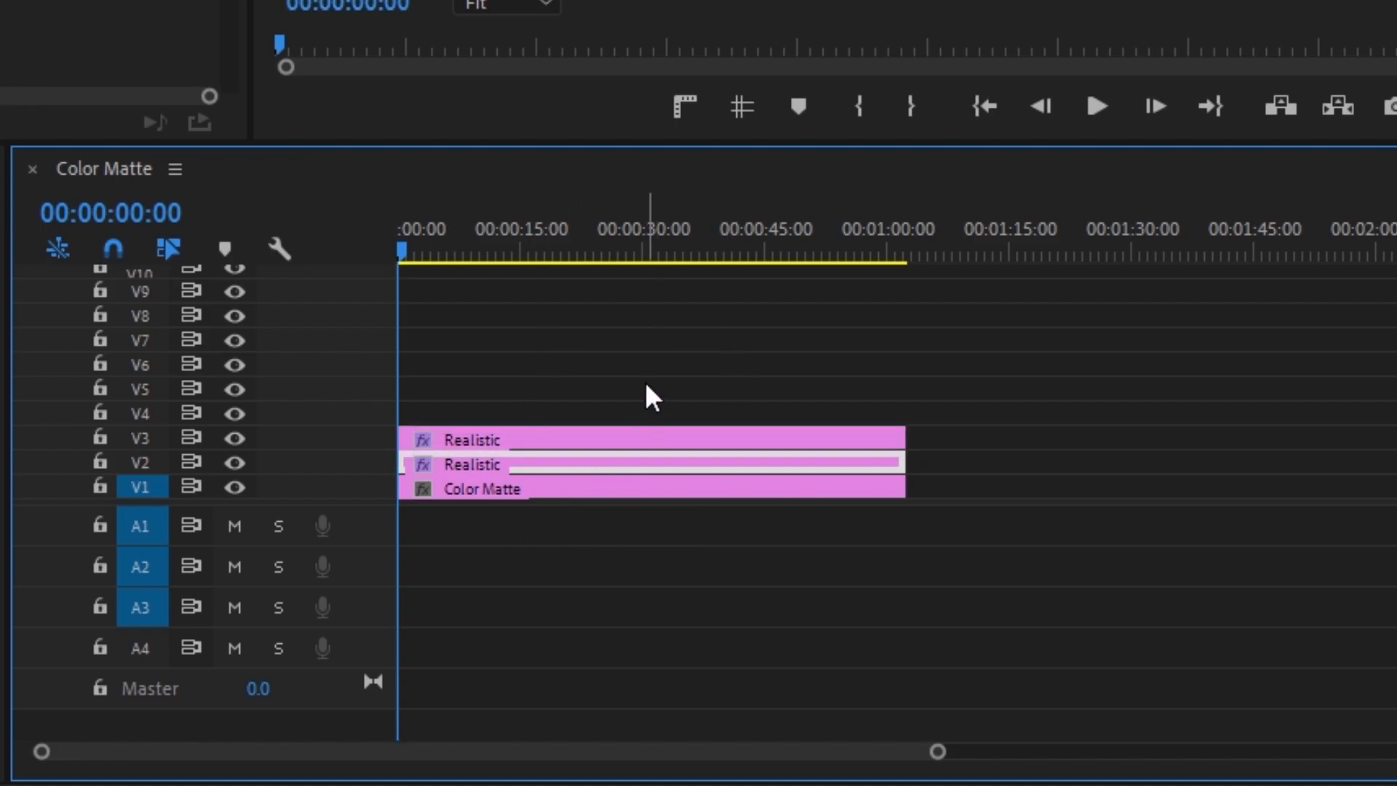
click(558, 431)
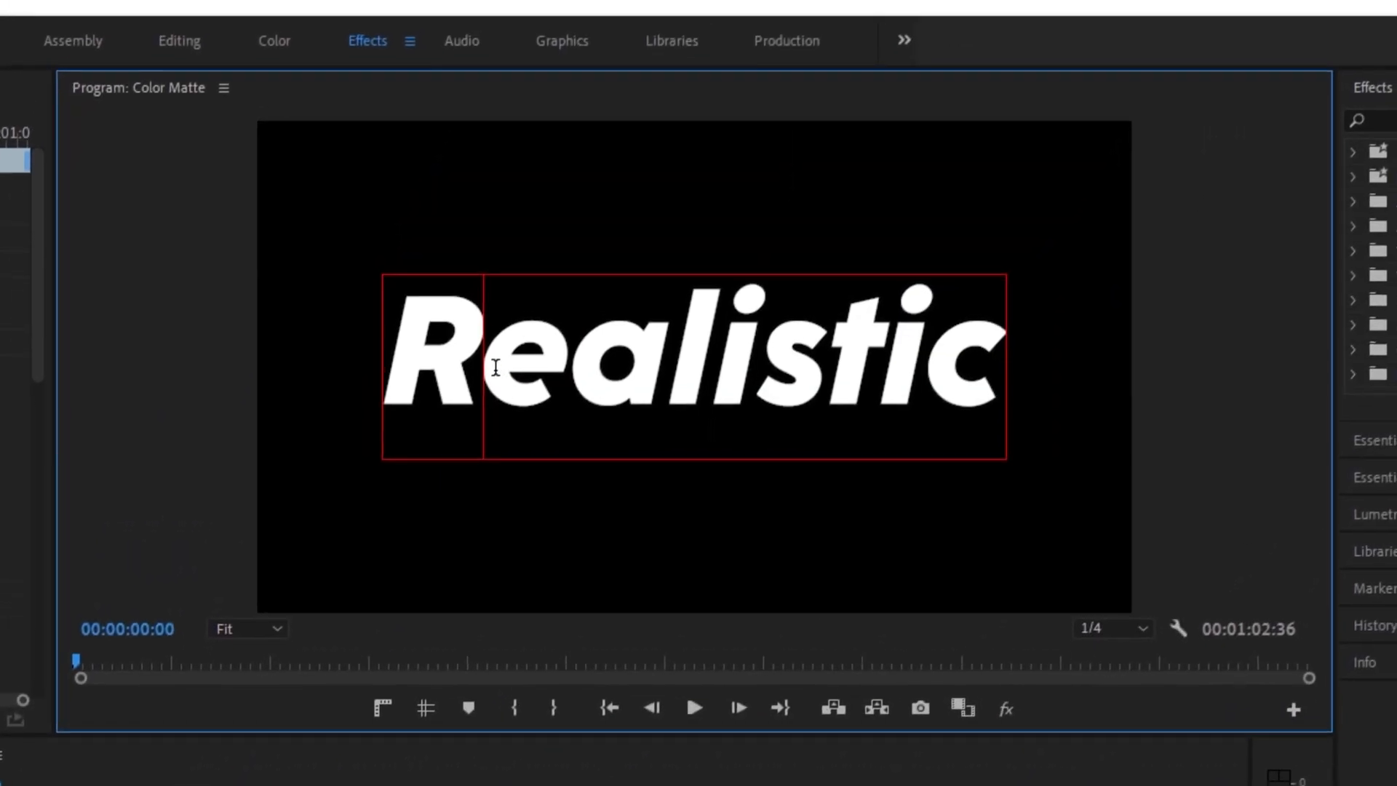
drag(488, 371, 1026, 390)
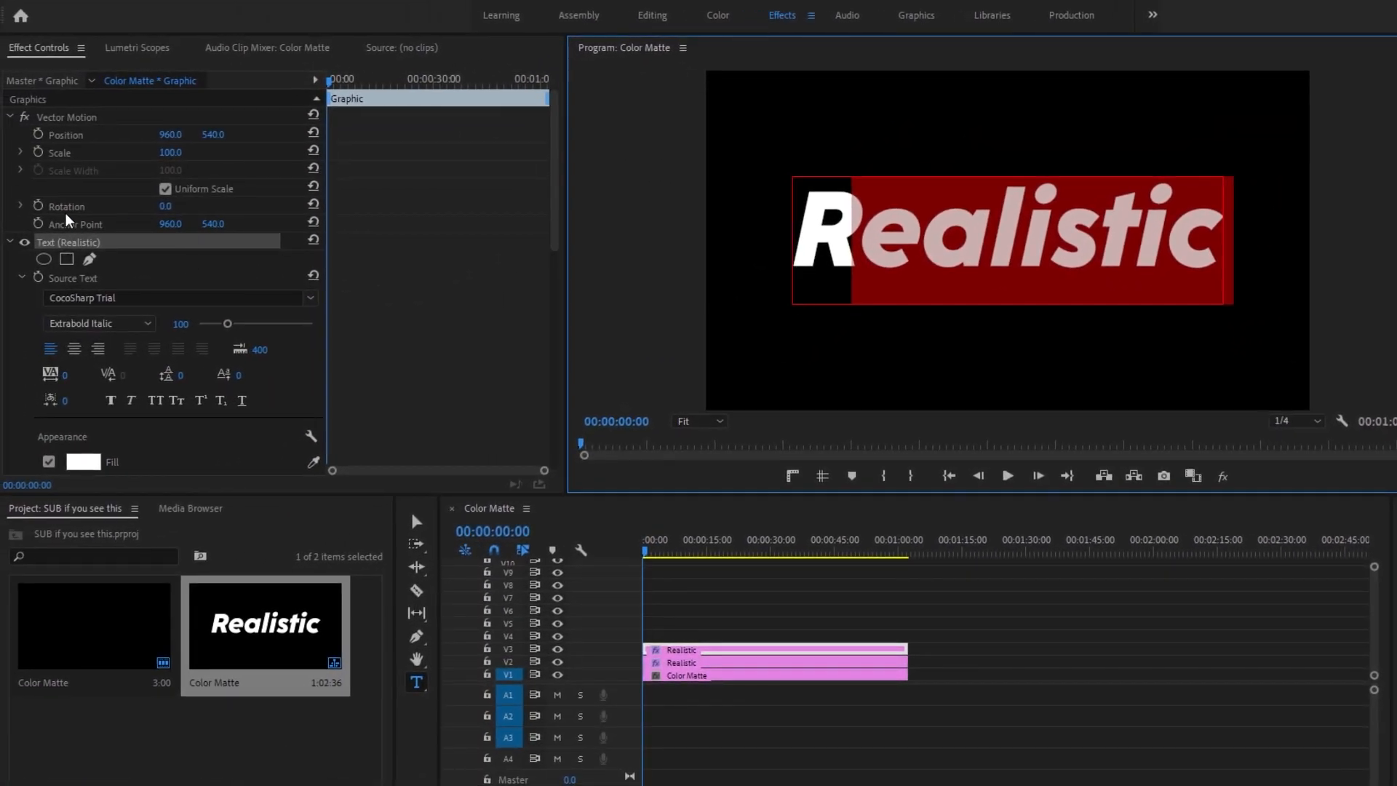
scroll(45, 222, down, 3)
click(49, 359)
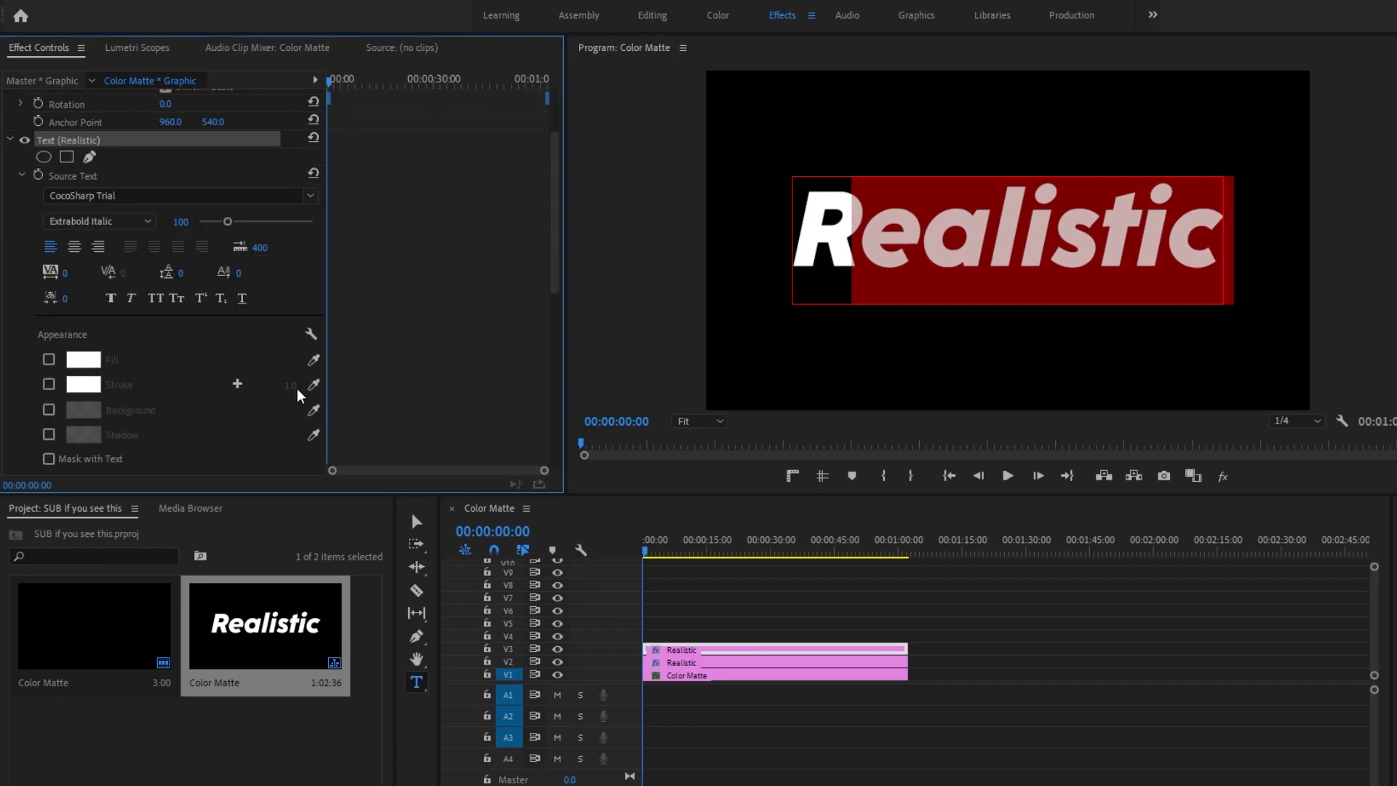
click(558, 661)
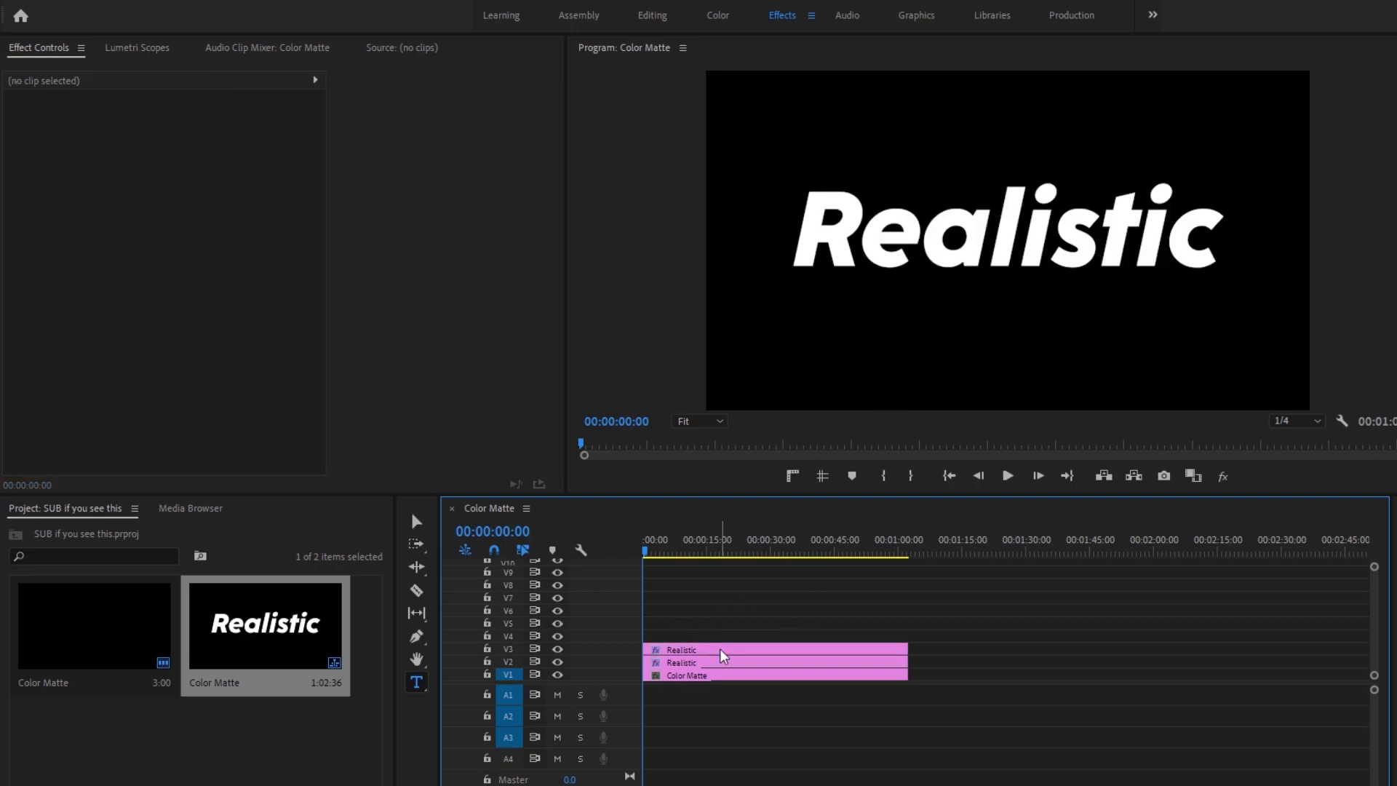
Step: Duplicate the V3 title onto V4 and turn off the fill of the letter R in the copy
click(720, 651)
drag(736, 655, 736, 640)
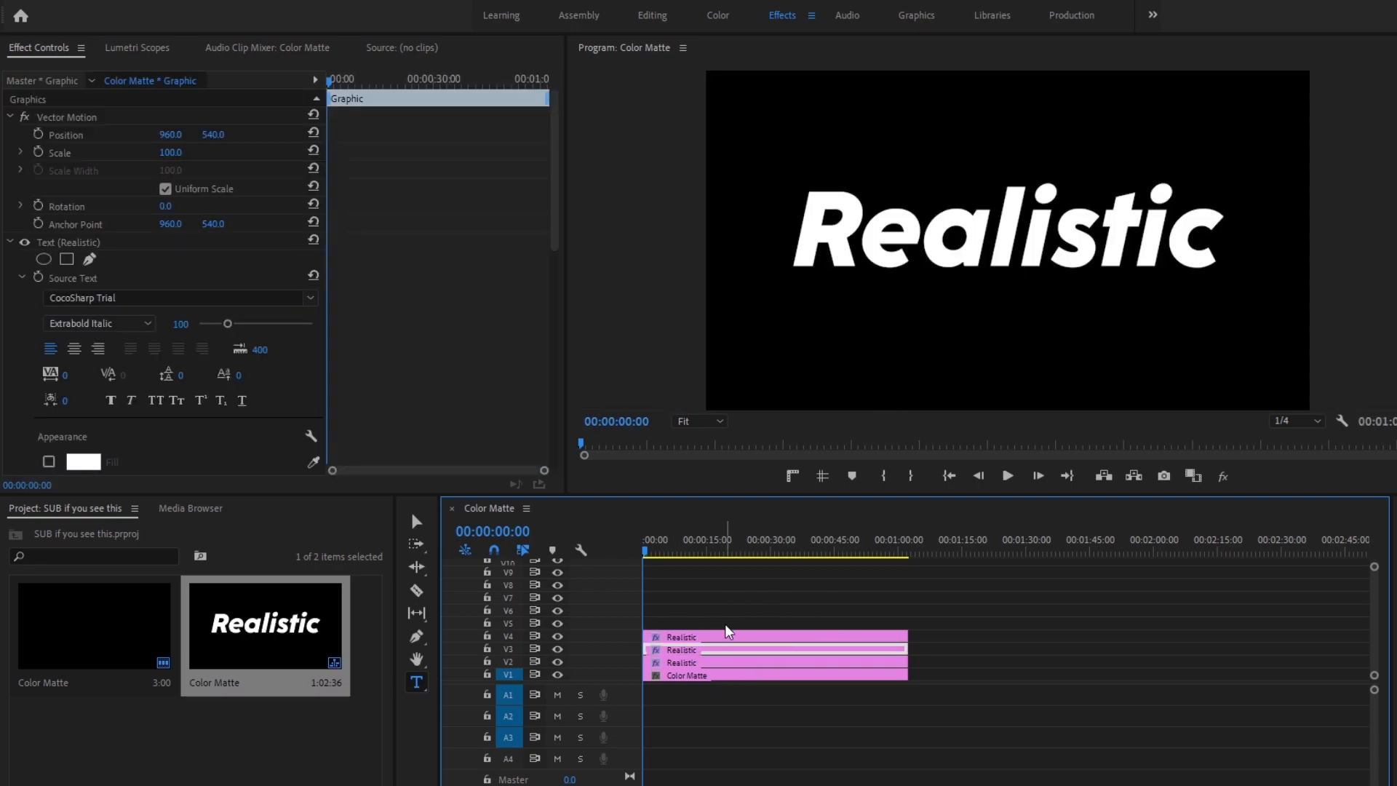
click(859, 235)
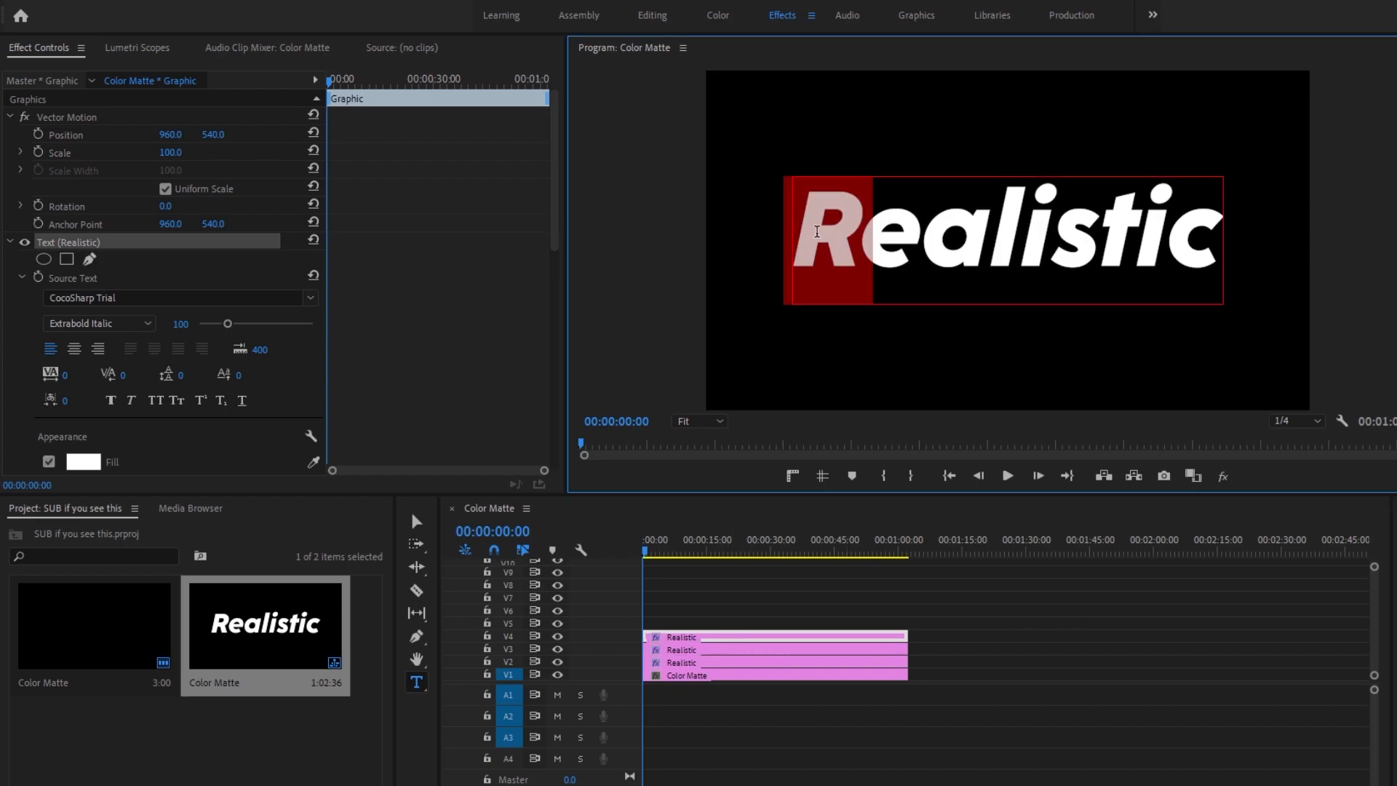
scroll(412, 314, down, 2)
scroll(411, 314, down, 1)
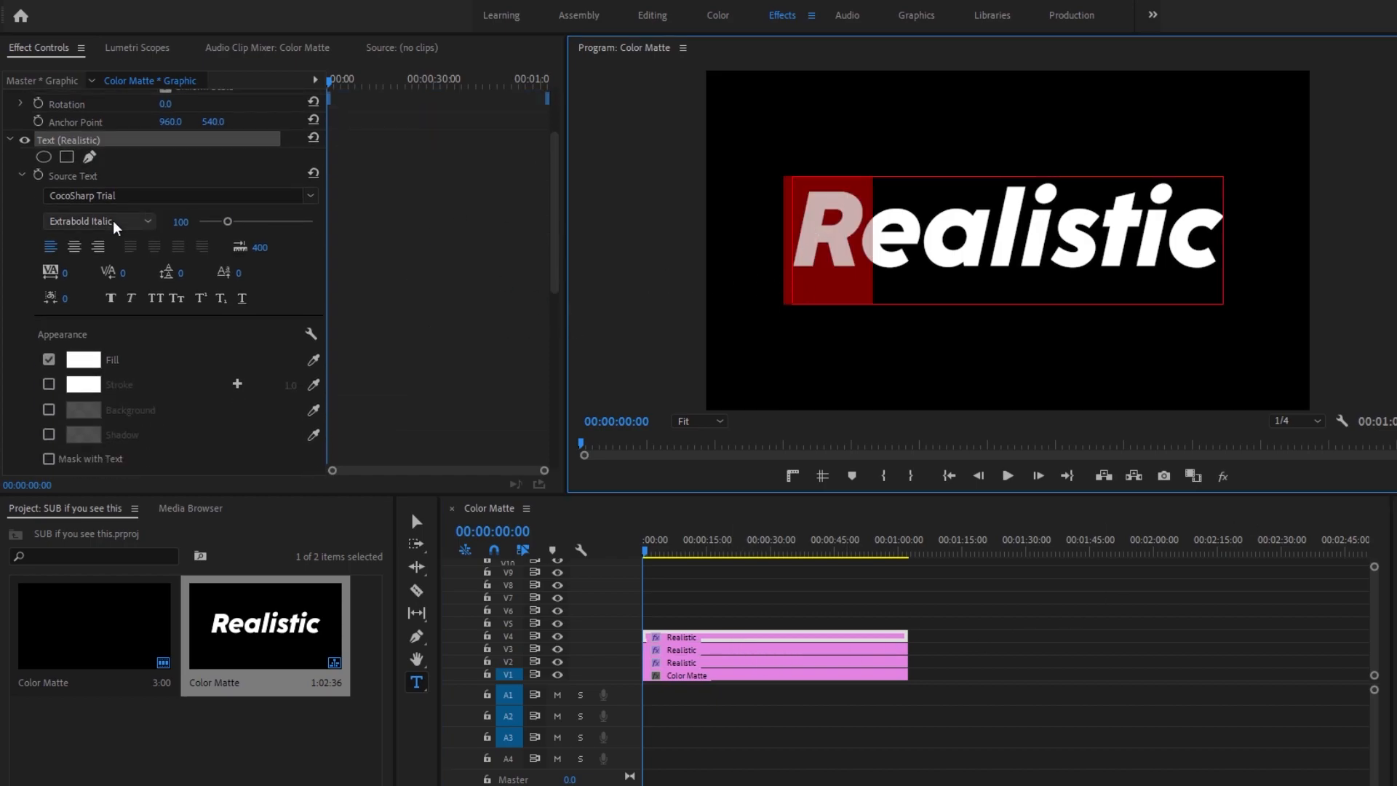
click(49, 360)
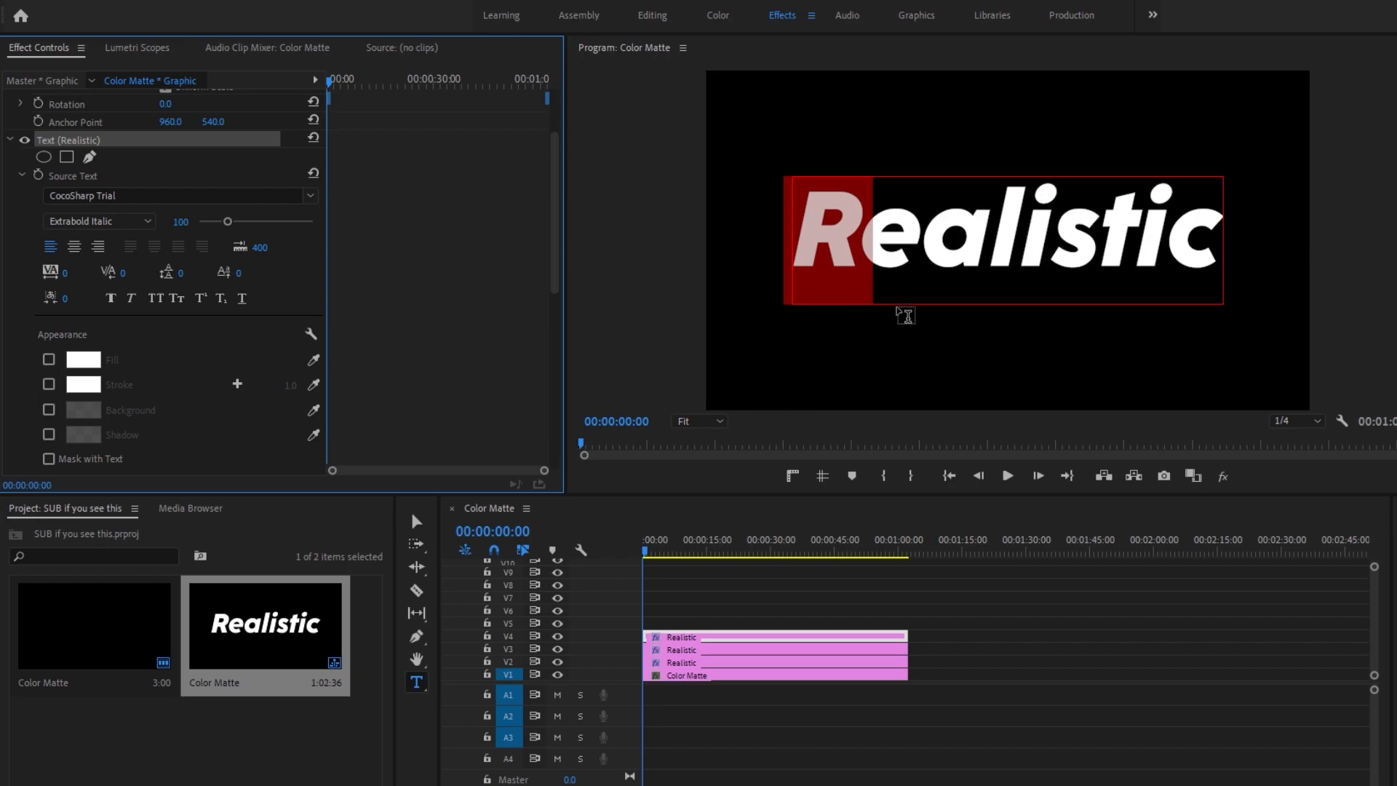
Step: Turn on the fill of the first letter e in the V4 title and check it with tracks V3 and V2 hidden
drag(913, 242, 870, 239)
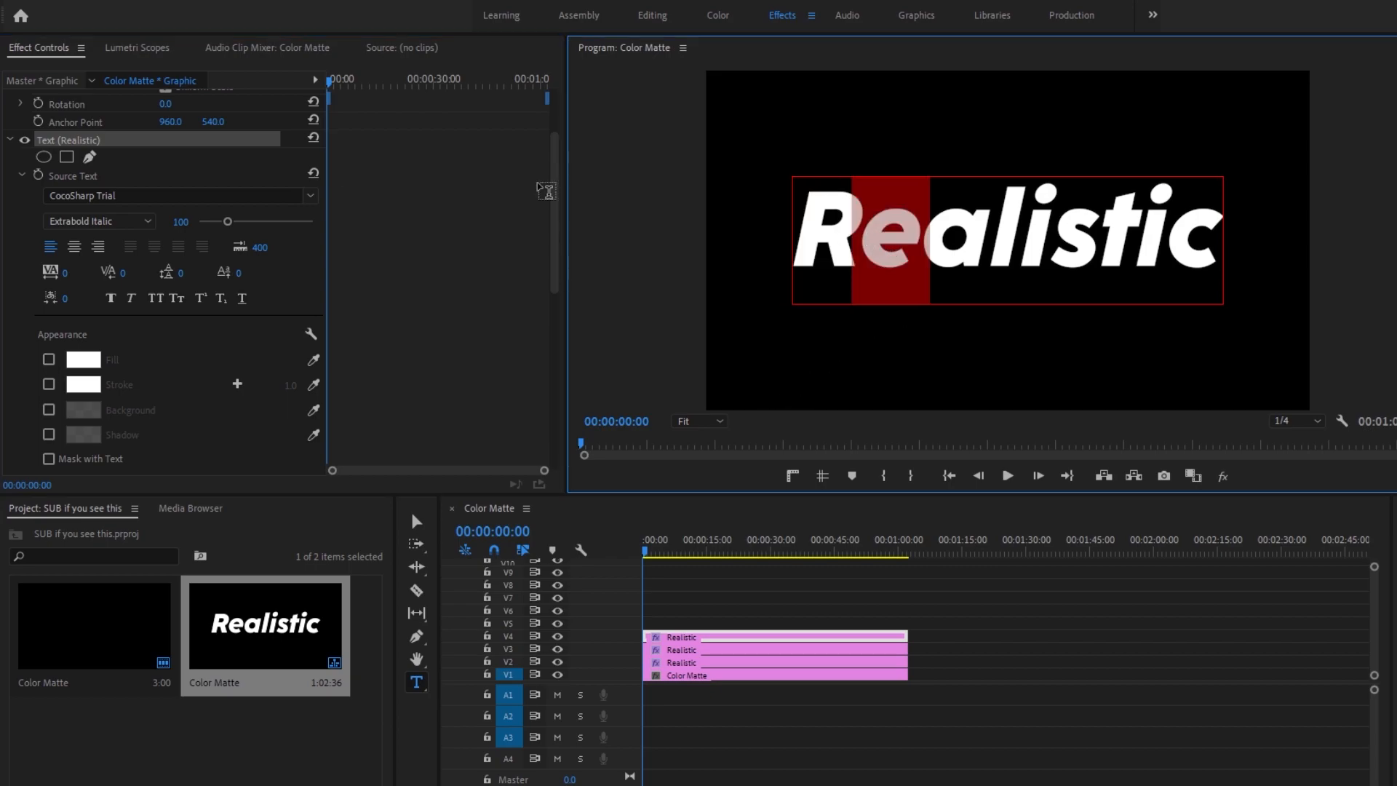
click(49, 359)
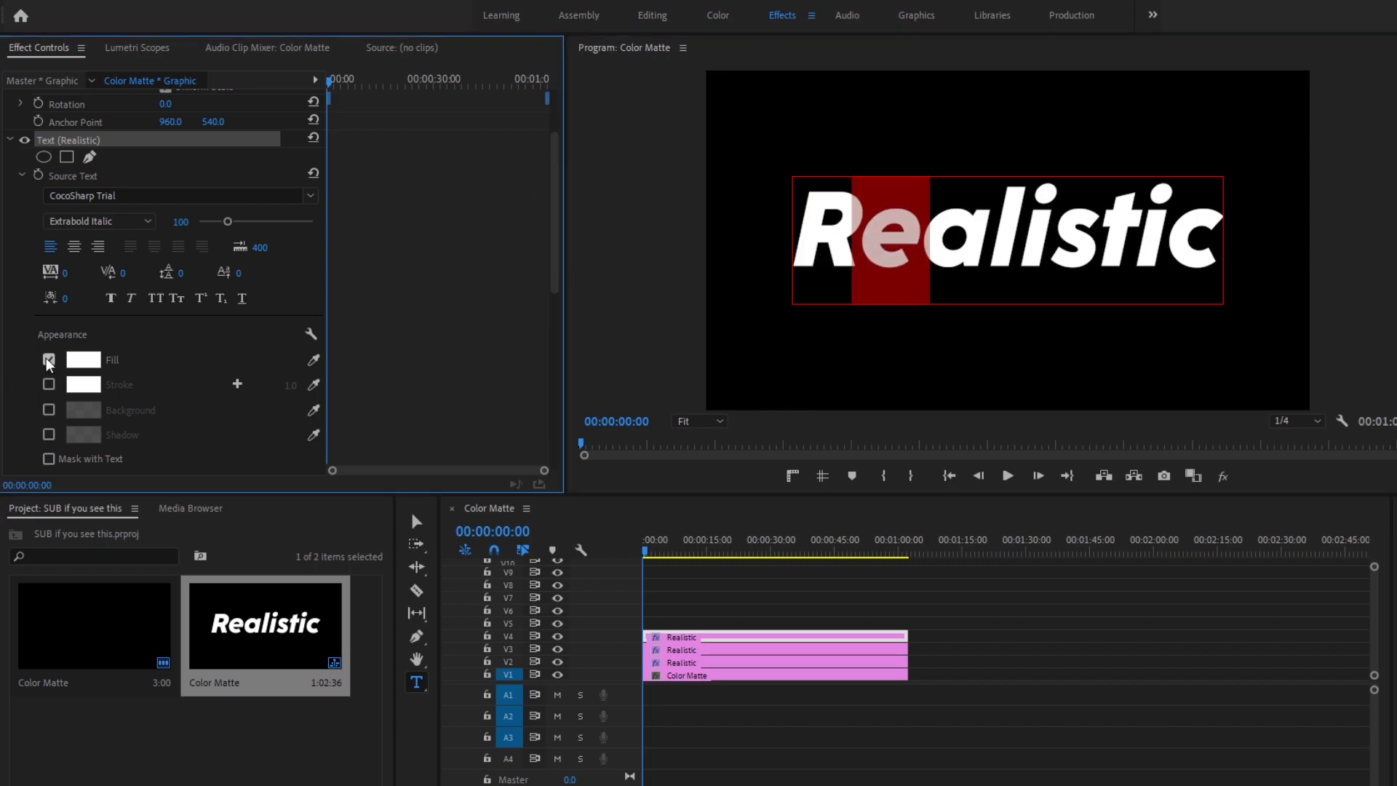
click(557, 648)
click(557, 662)
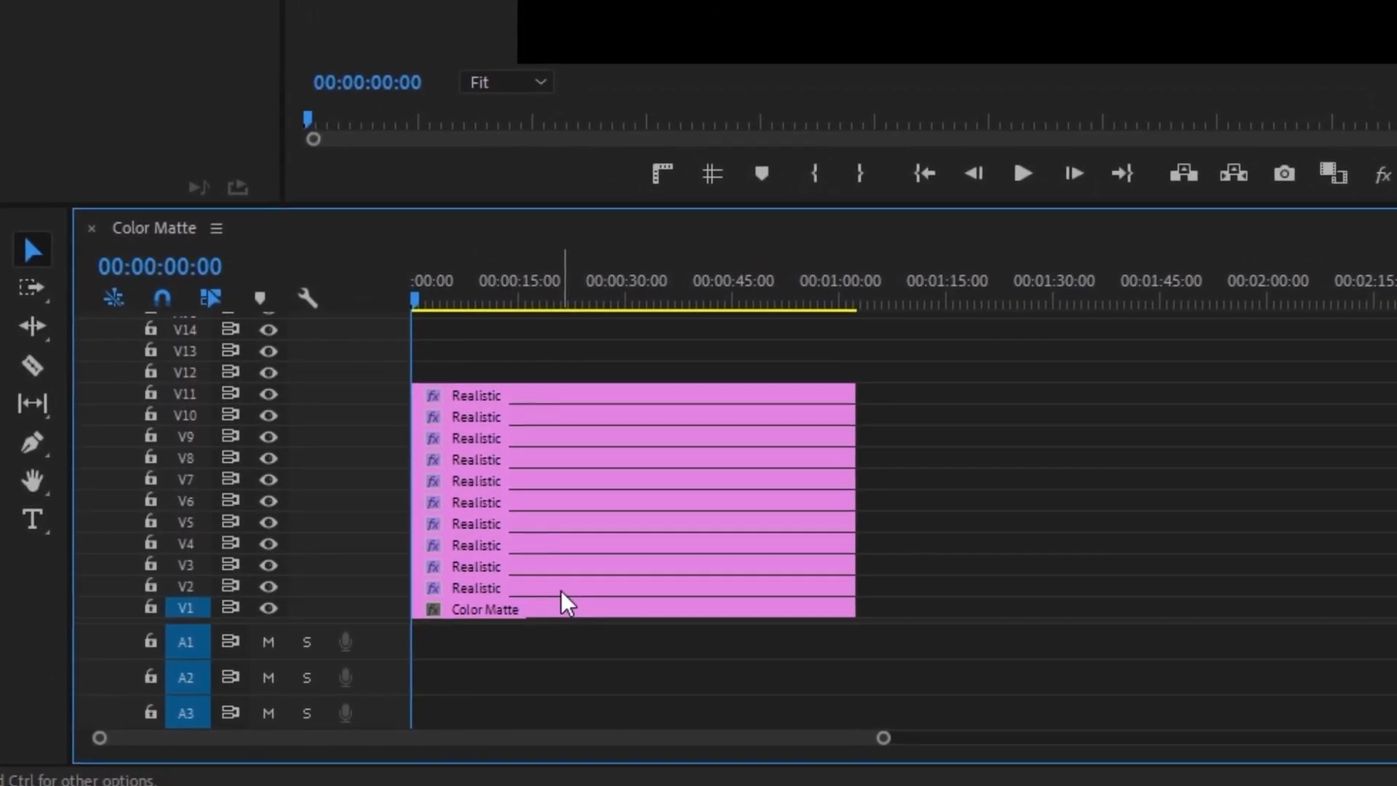
Step: Delete the full-word title on V2 and apply the Transform effect to the Realistic title on V3
click(560, 591)
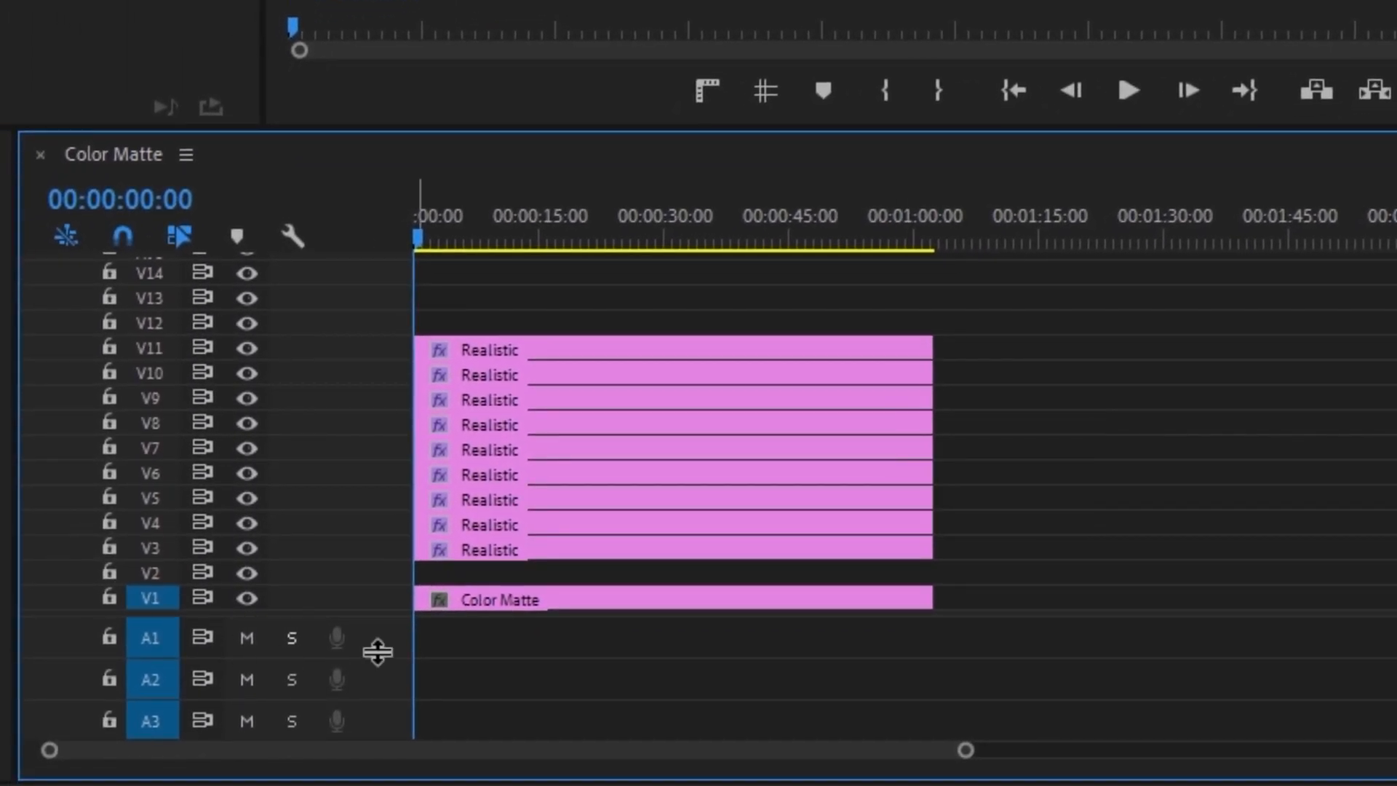
click(593, 593)
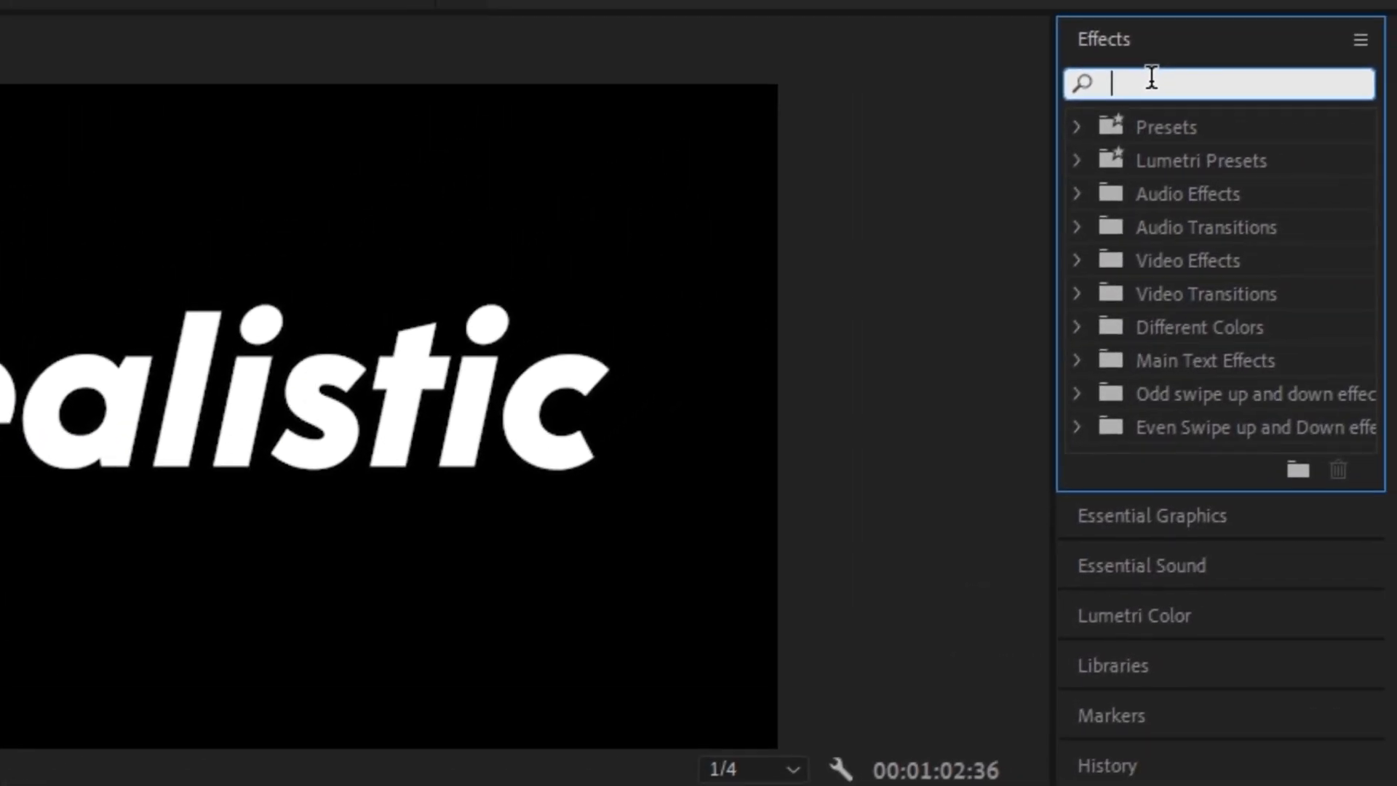
text(tramsf)
key(BackSpace)
key(BackSpace)
key(BackSpace)
text(nsf)
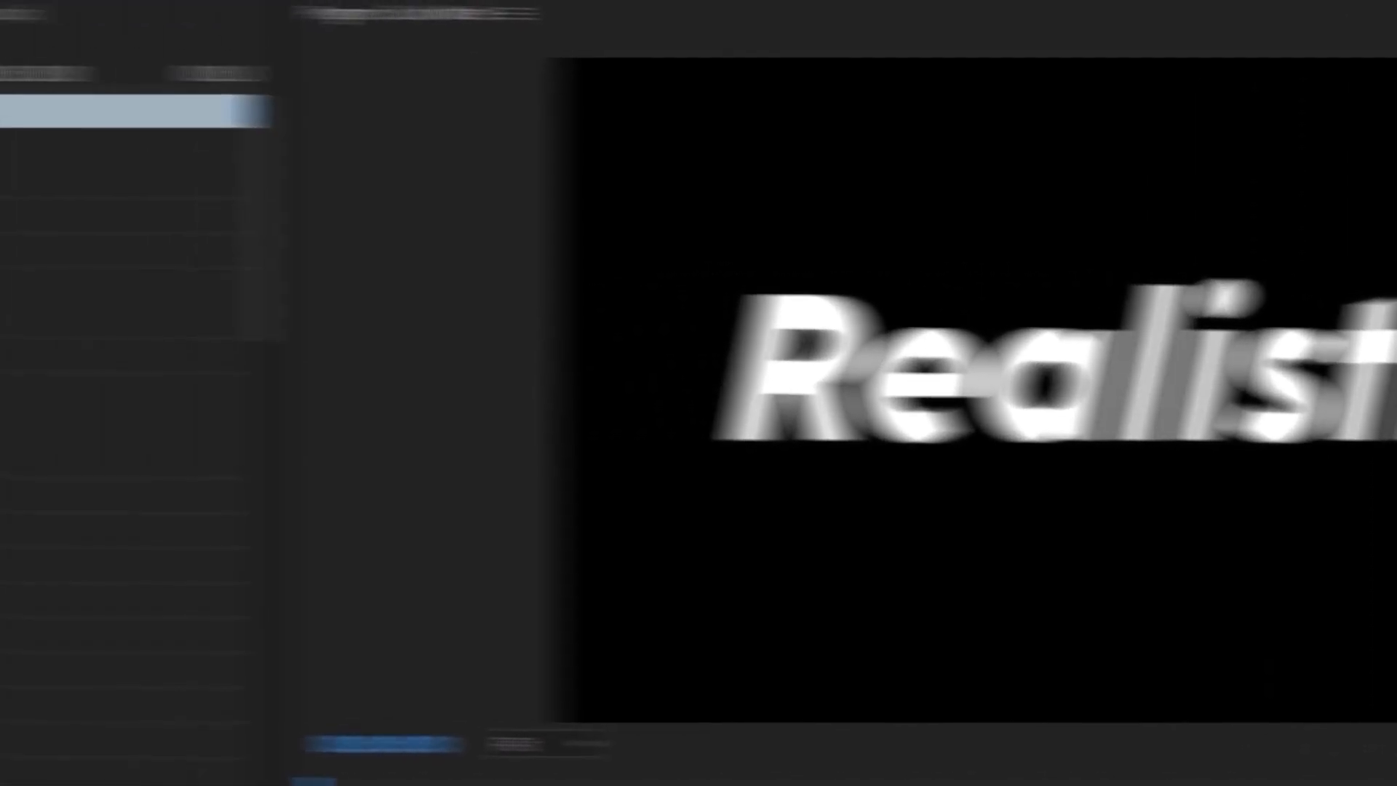
Step: Turn off the composition's shutter angle in the Transform effect and set the shutter angle to 360
scroll(1062, 333, down, 5)
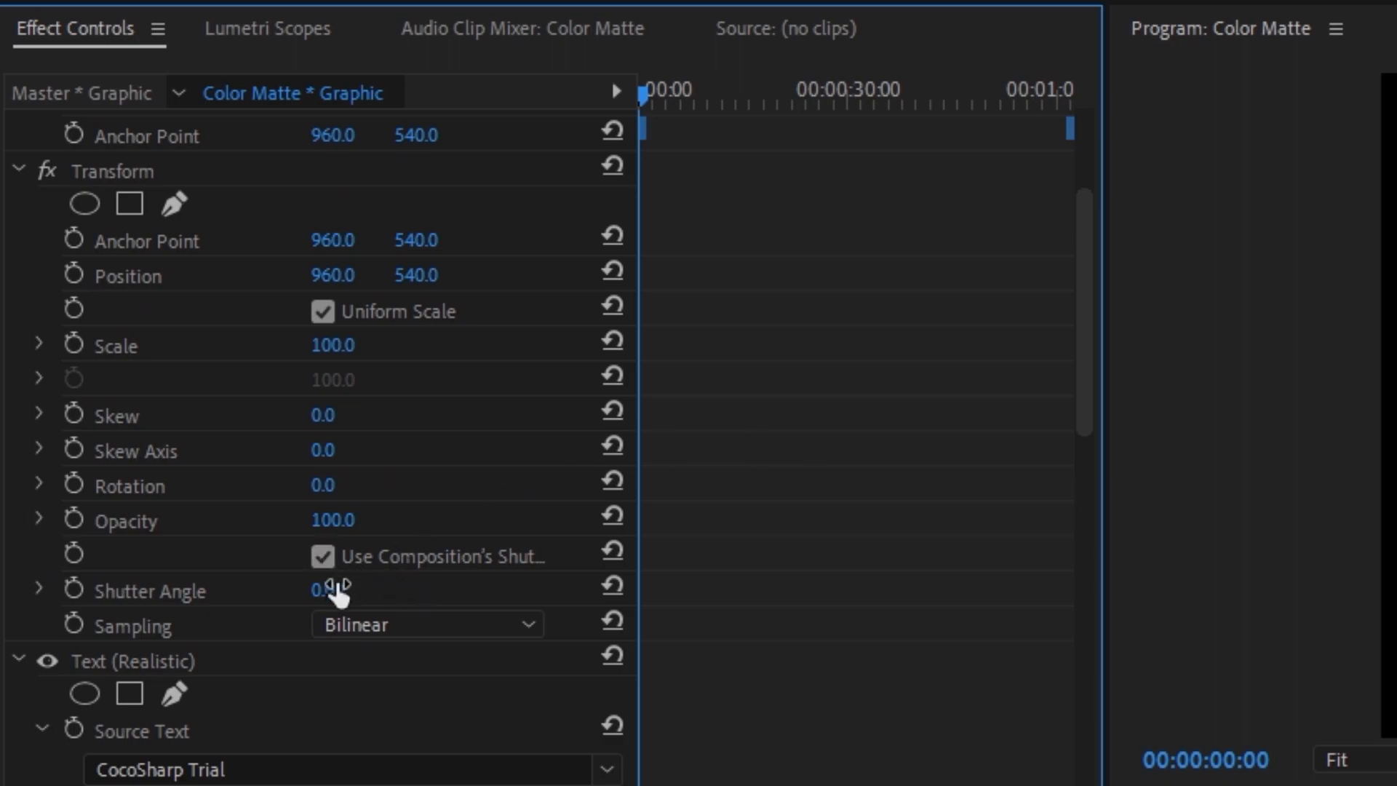
click(323, 558)
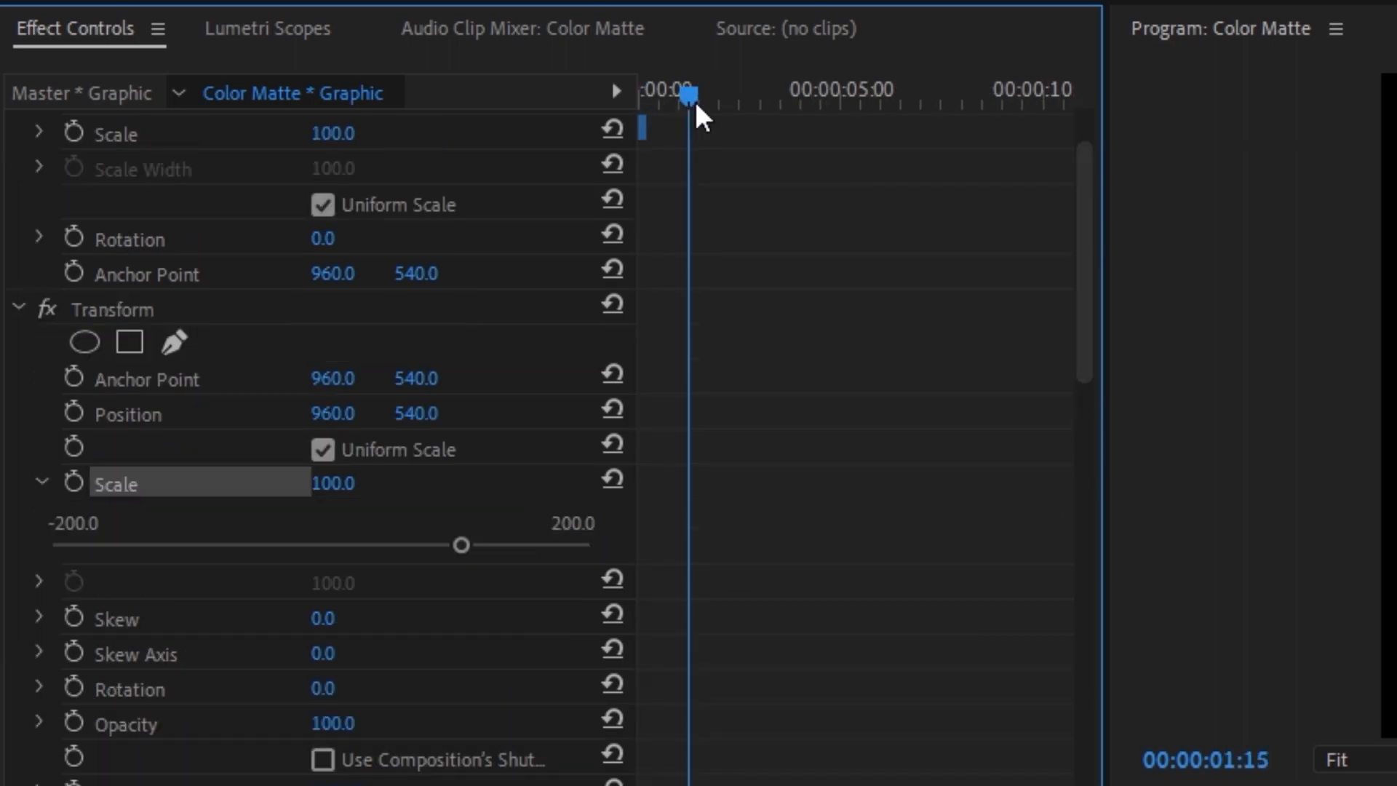
Step: Keyframe the Transform effect's scale at 100 at 00:00:04:01 and at 95 at 00:00:03:00
drag(696, 105, 806, 109)
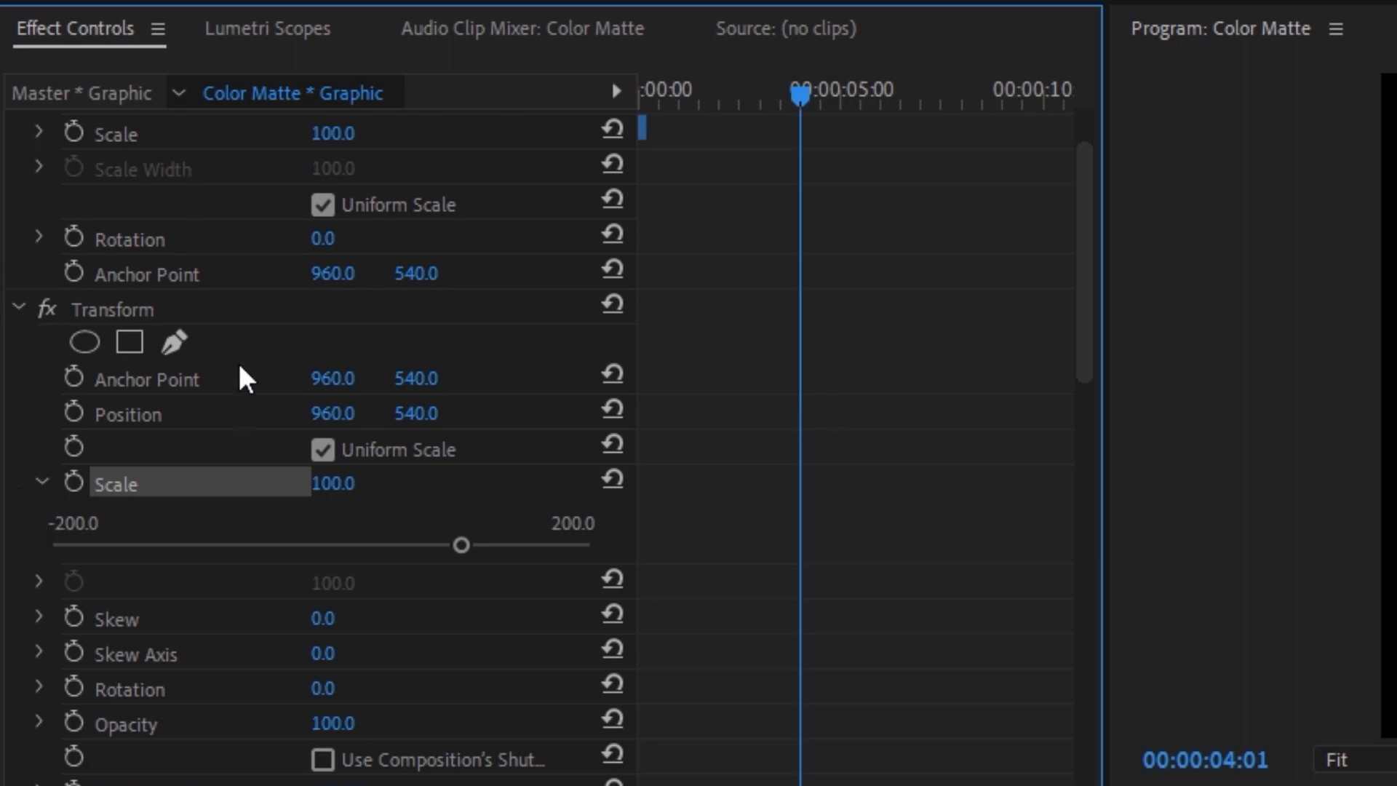
click(72, 483)
drag(800, 94, 769, 109)
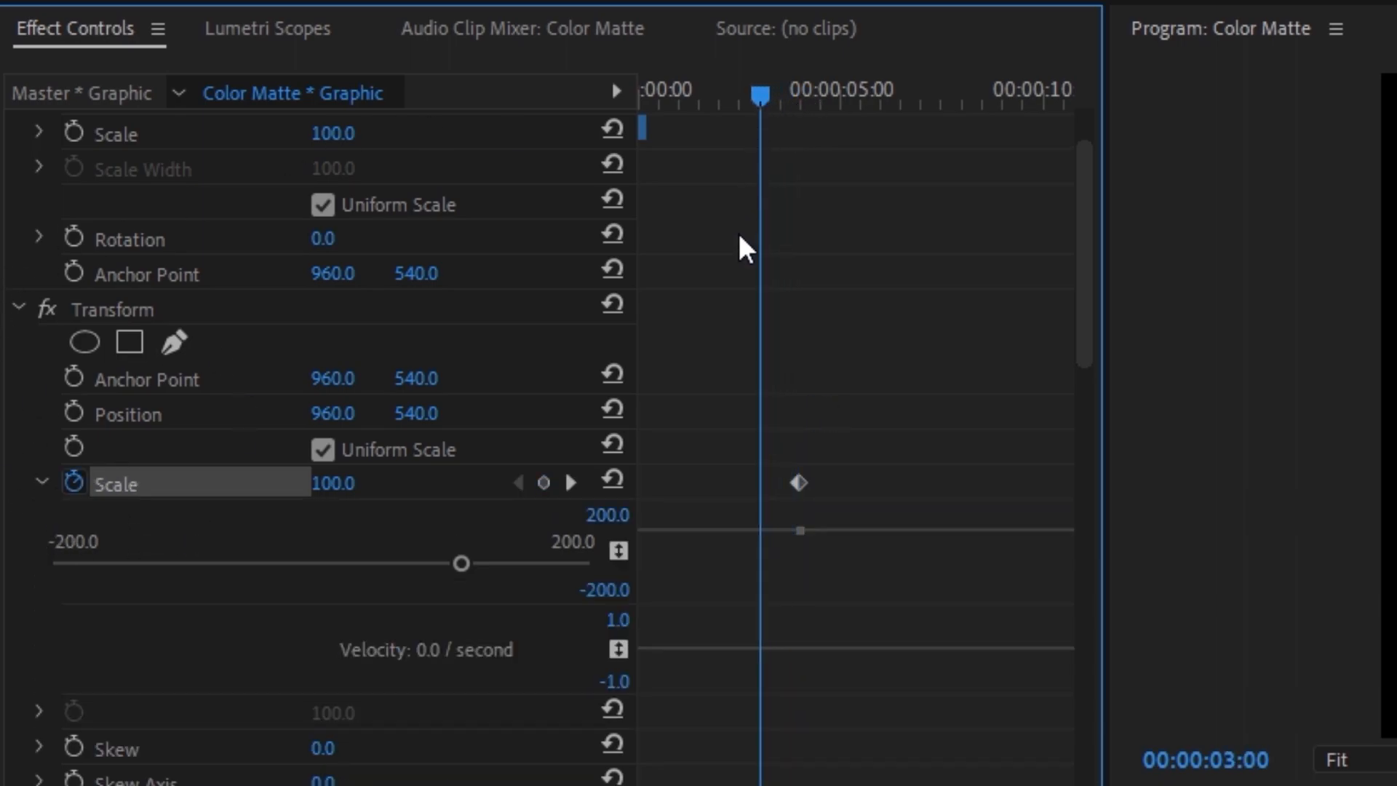
click(355, 481)
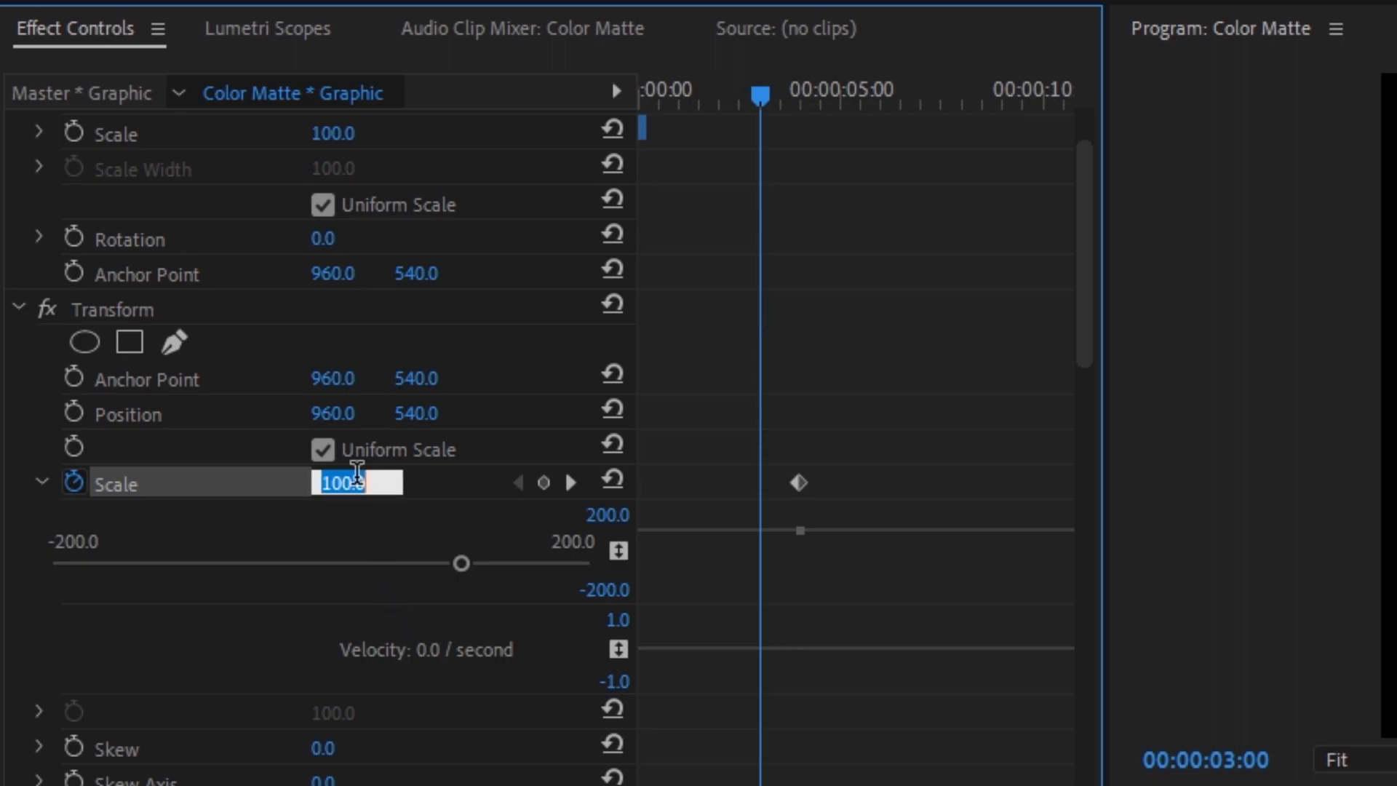
text(9)
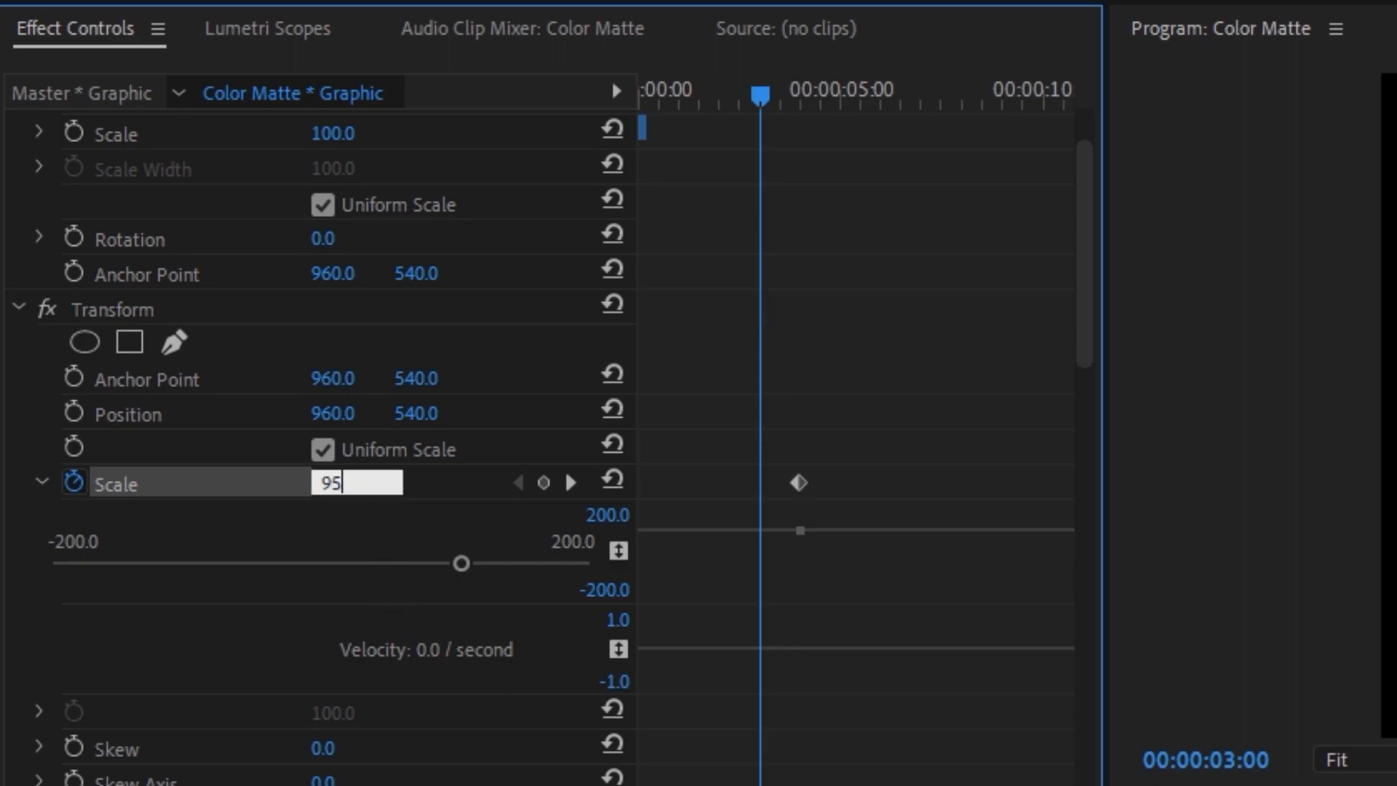
text(5)
key(Return)
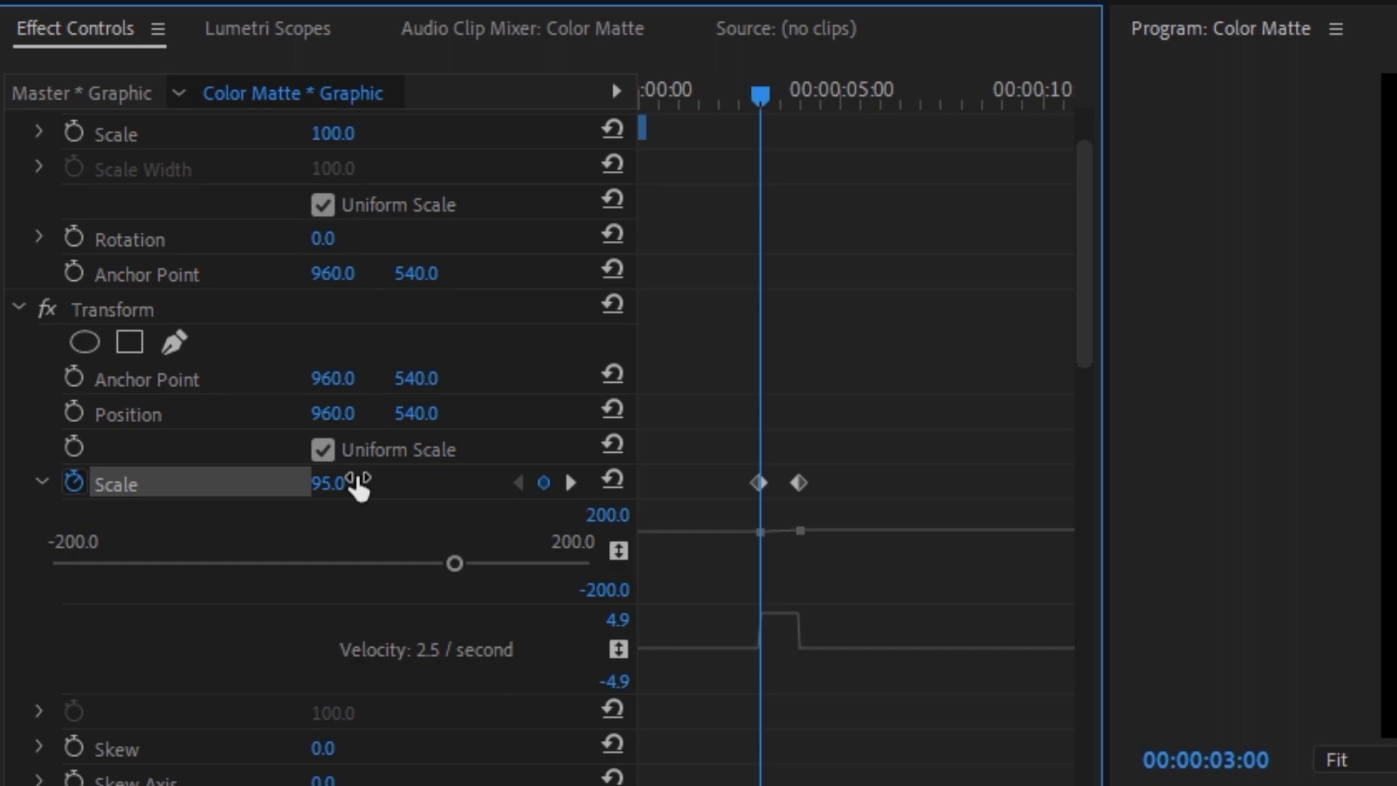
Step: Add a Scale keyframe of 95 at 00:00:02:59 and keyframe the Scale at 110 at 00:00:02:01 and 00:00:02:00
key(Left)
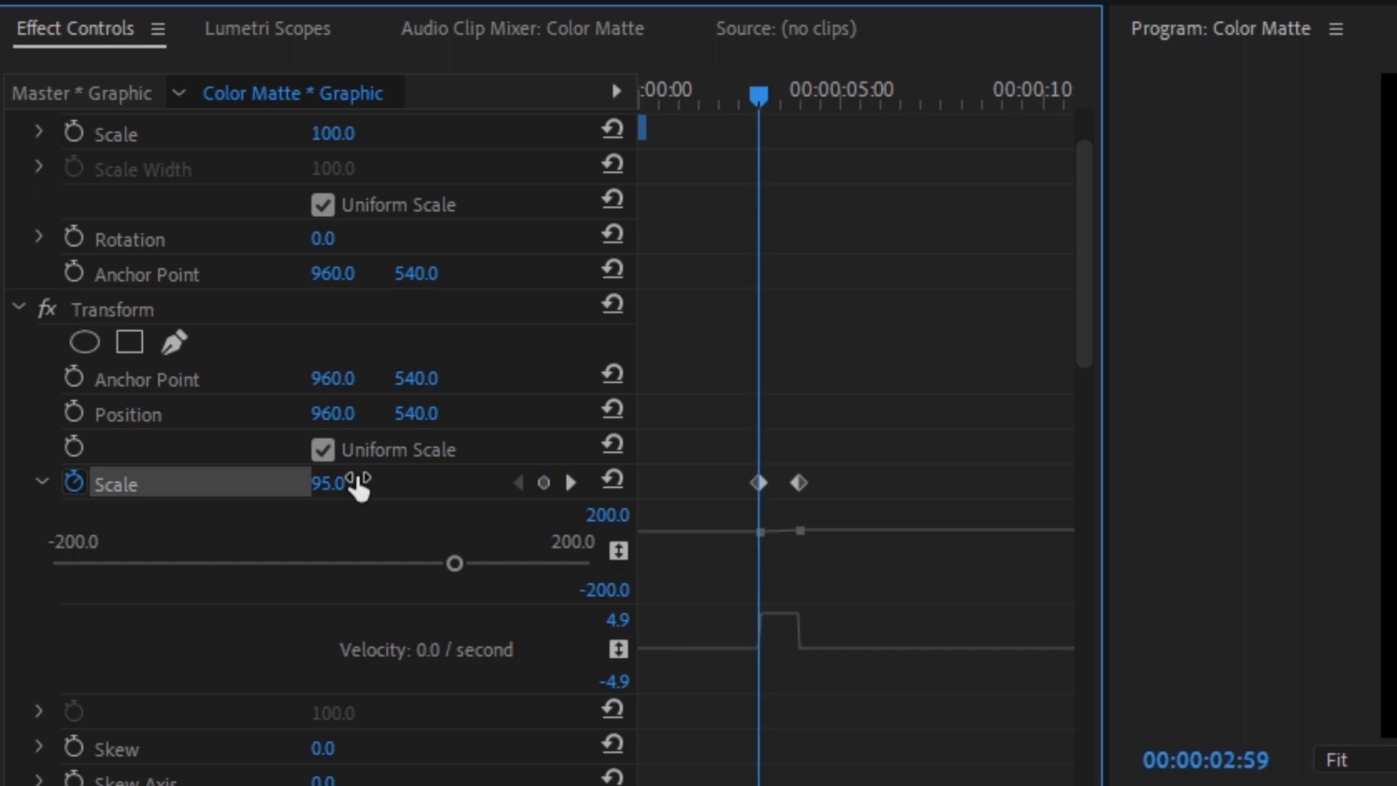
click(544, 482)
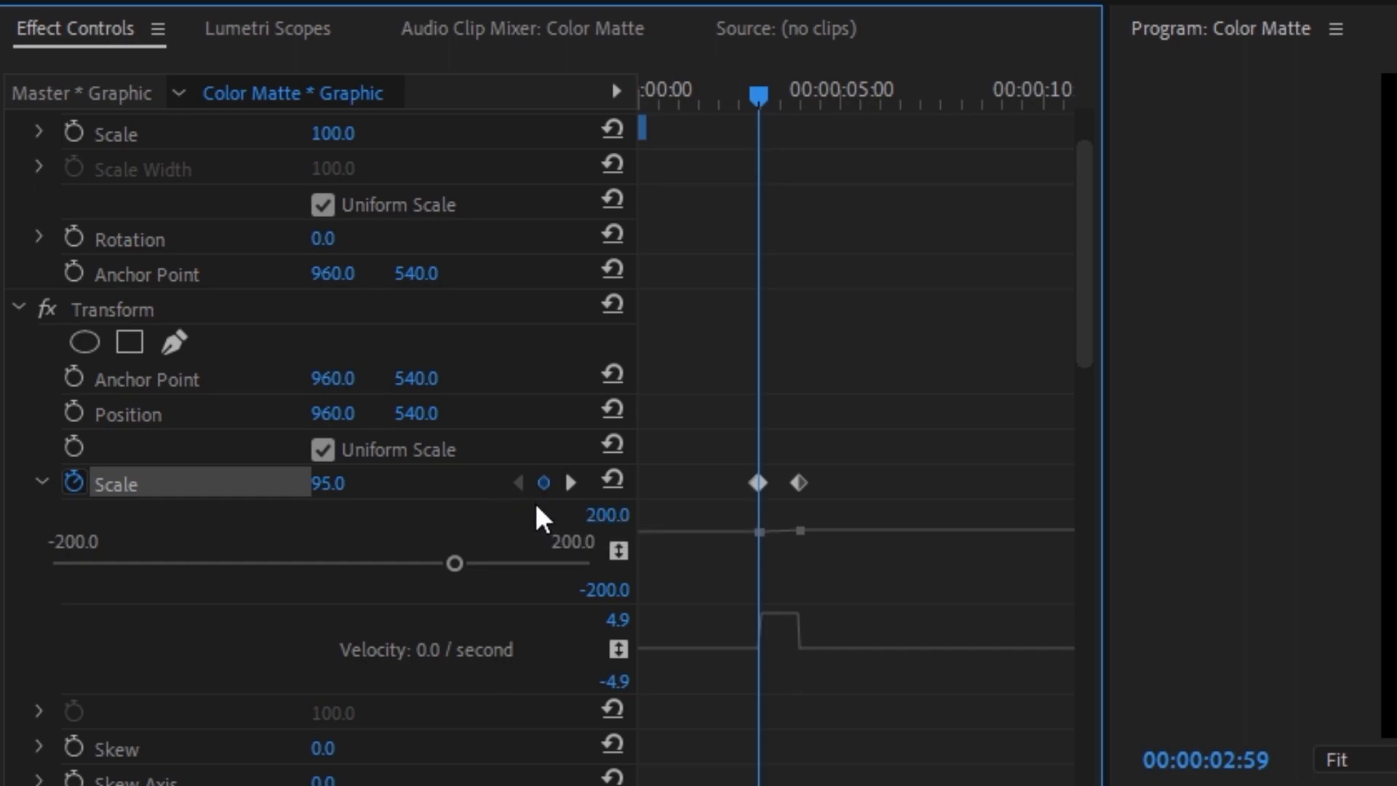
drag(758, 95, 728, 104)
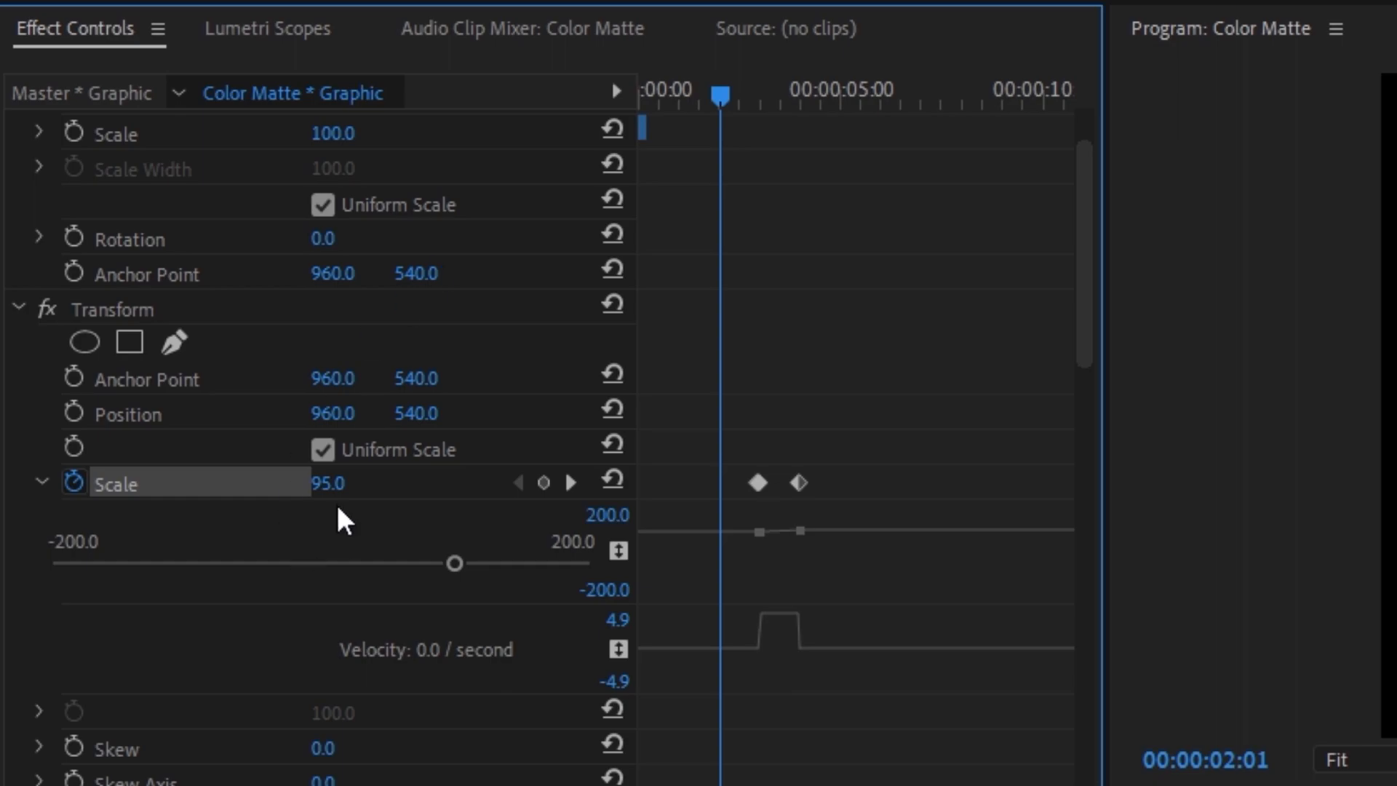
click(331, 483)
text(110)
key(Return)
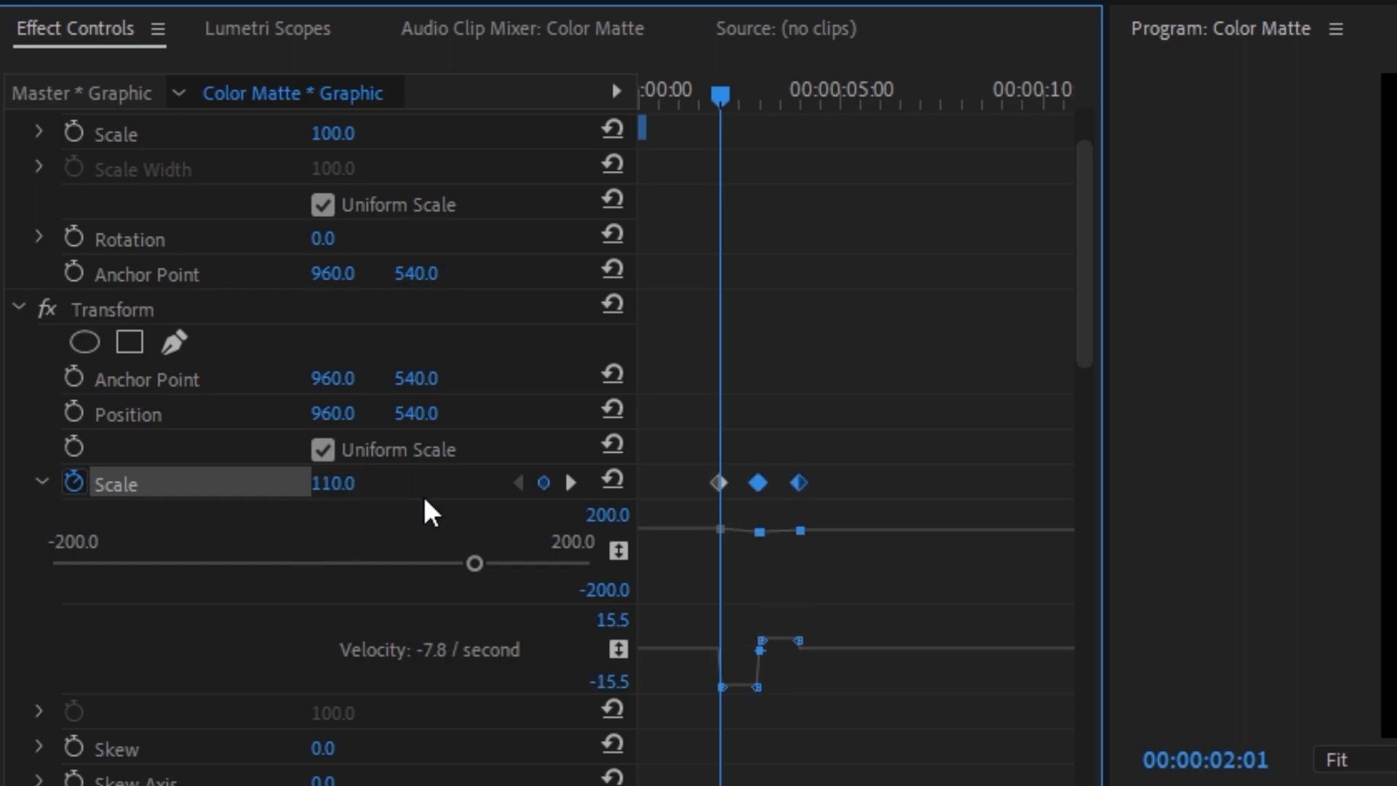
key(Left)
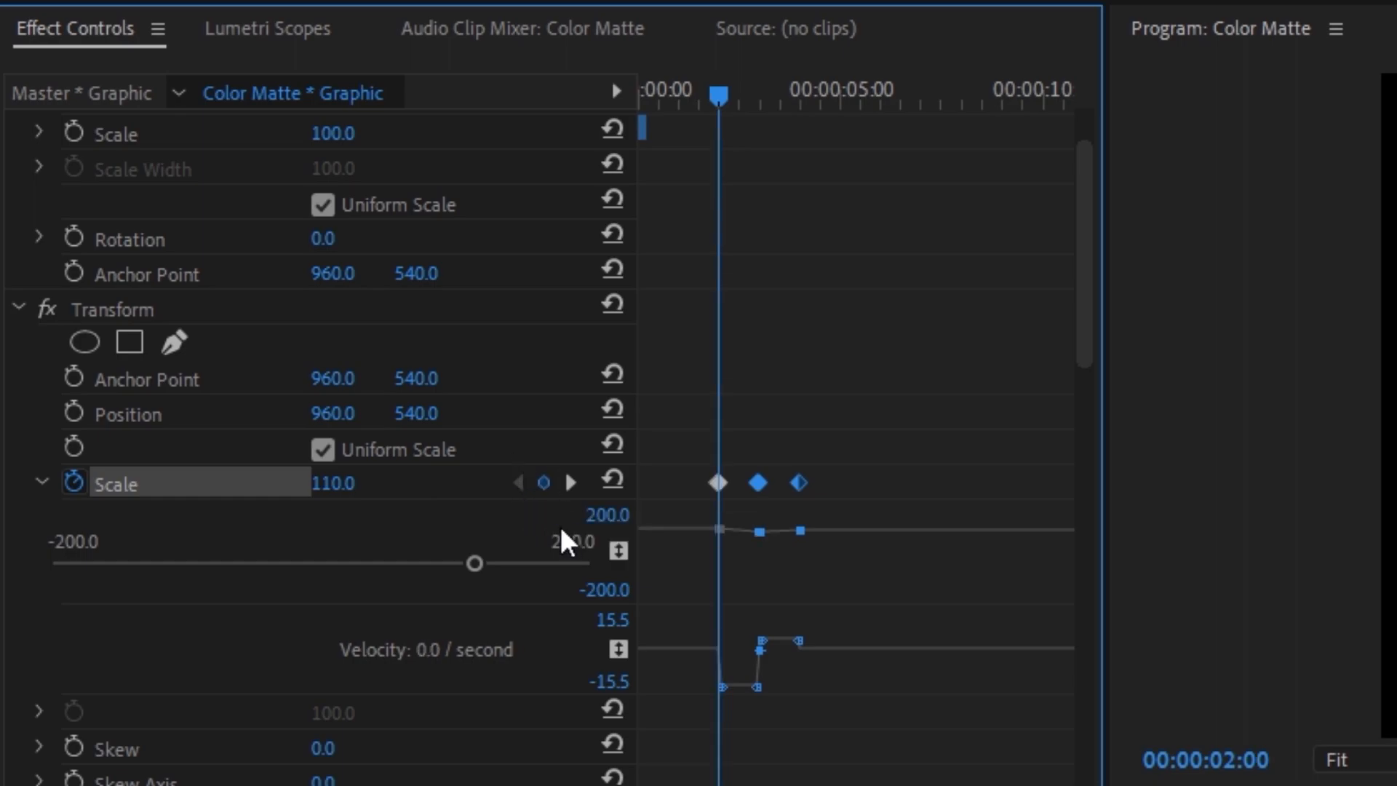
Step: Keyframe the Transform effect's Scale at 1 at 00:00:00:00
drag(722, 102, 3, 80)
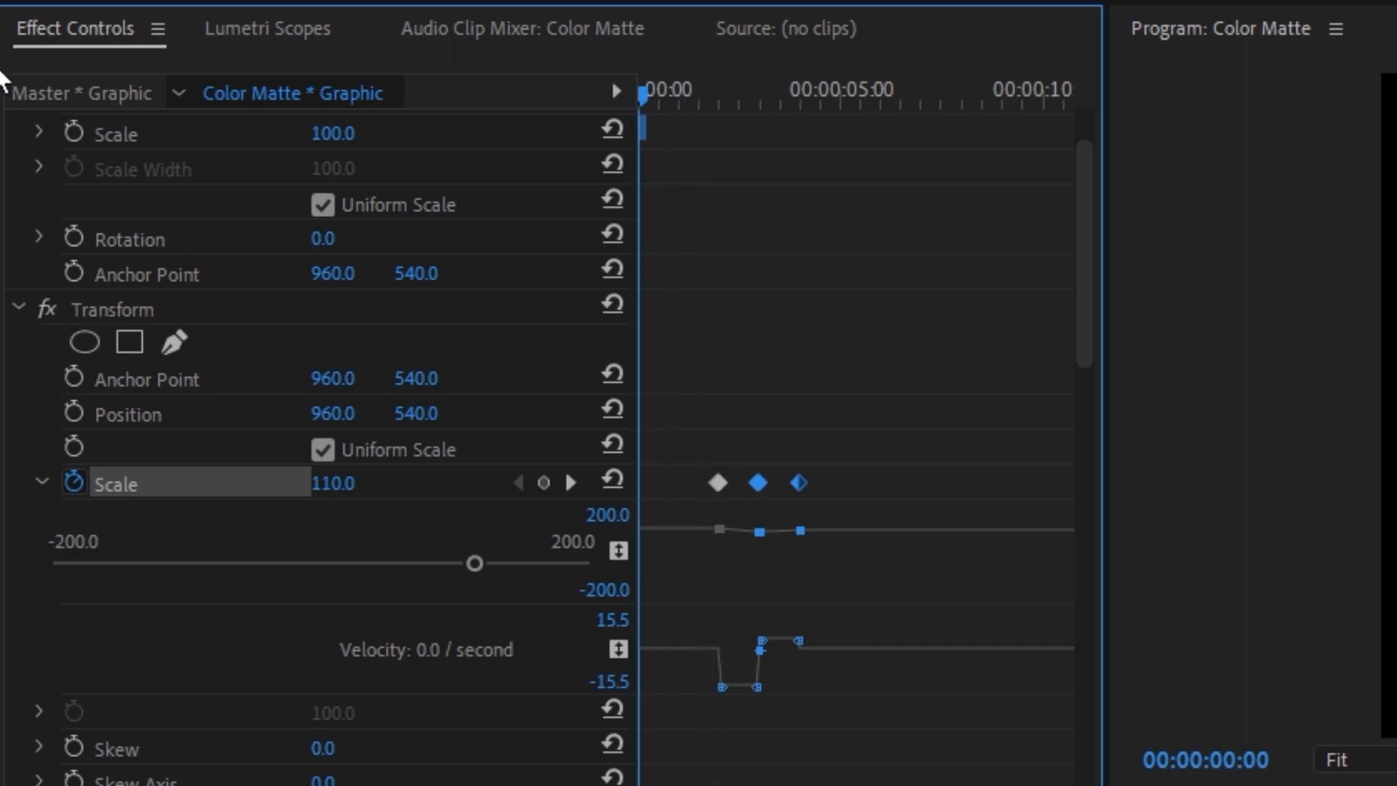
click(354, 483)
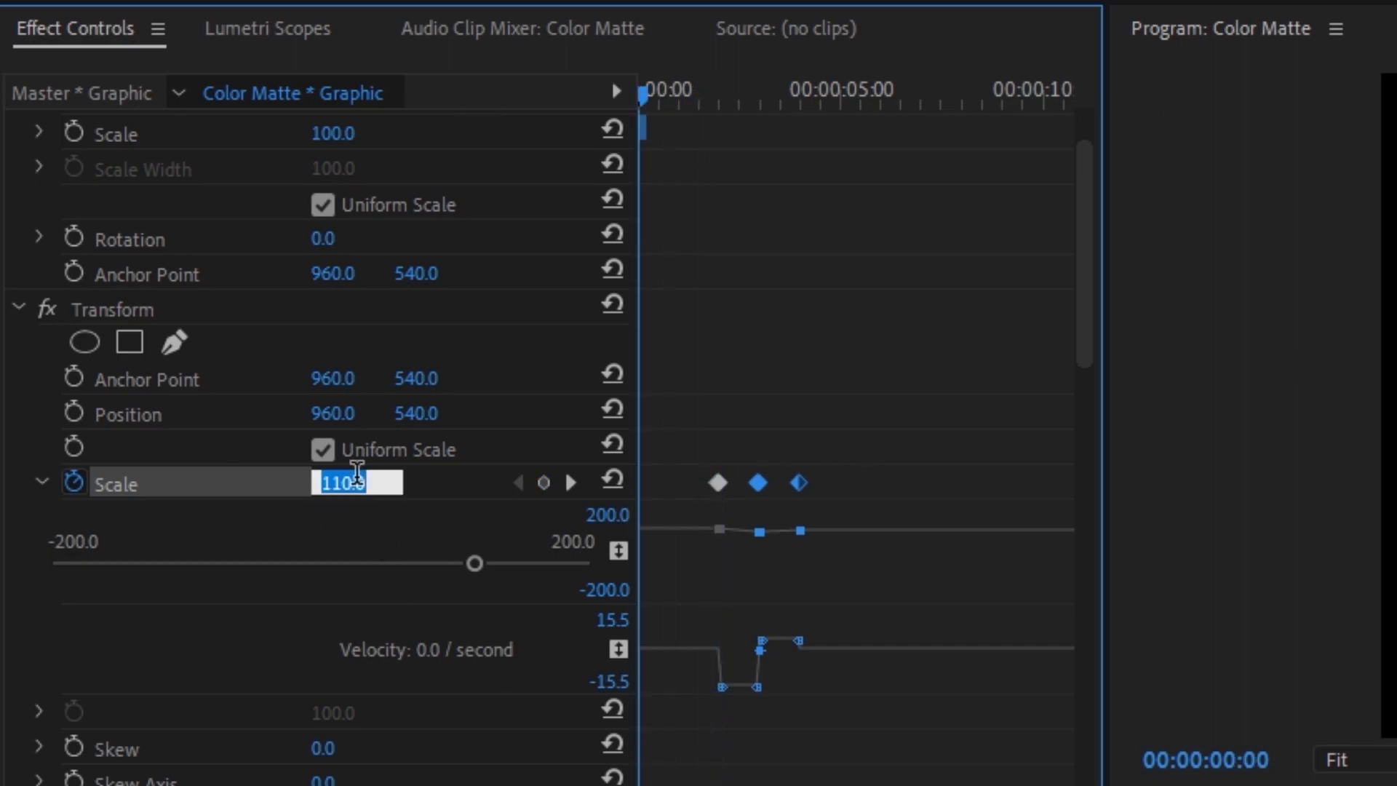
text(1)
key(Return)
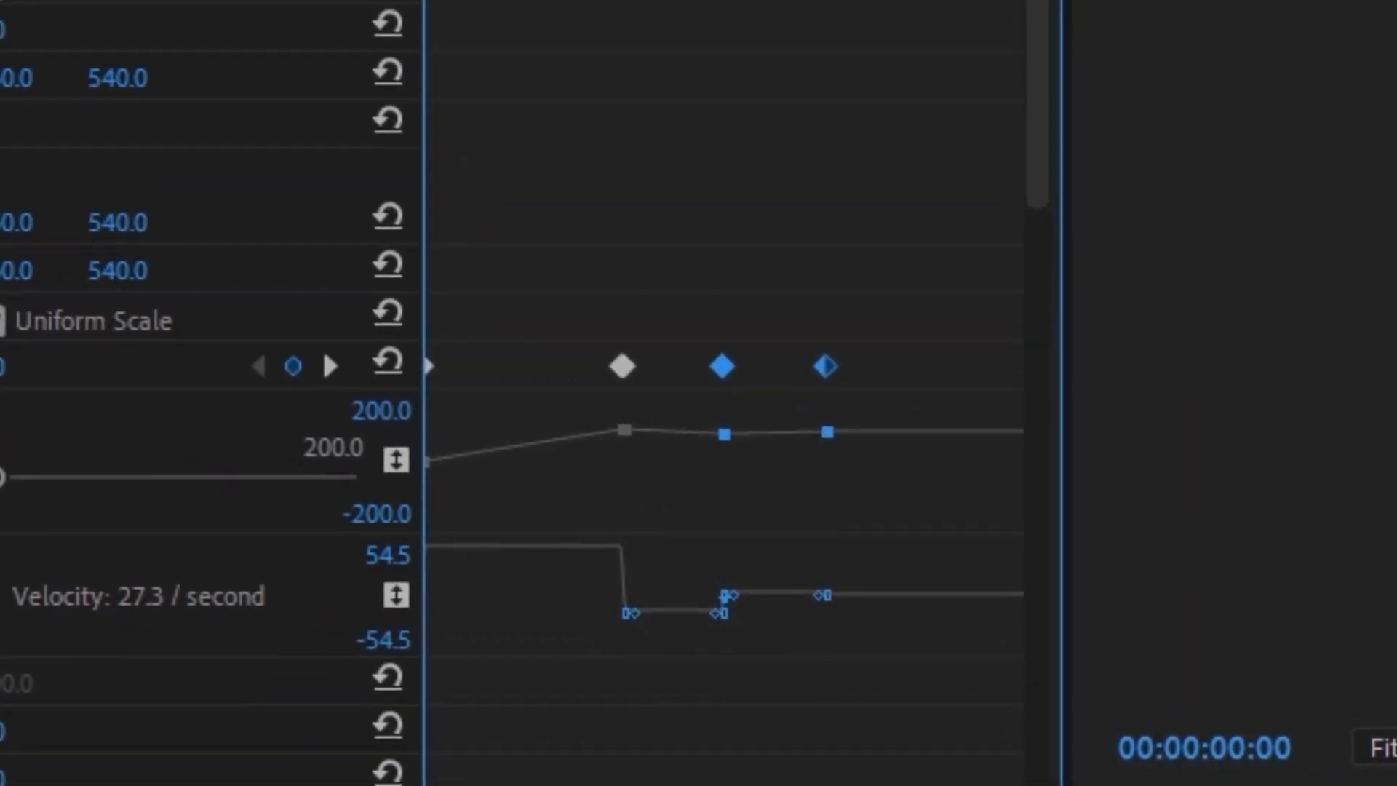
Step: Apply Ease In and Ease Out to all of the Transform effect's Scale keyframes and save the project
click(936, 500)
drag(994, 520, 175, 309)
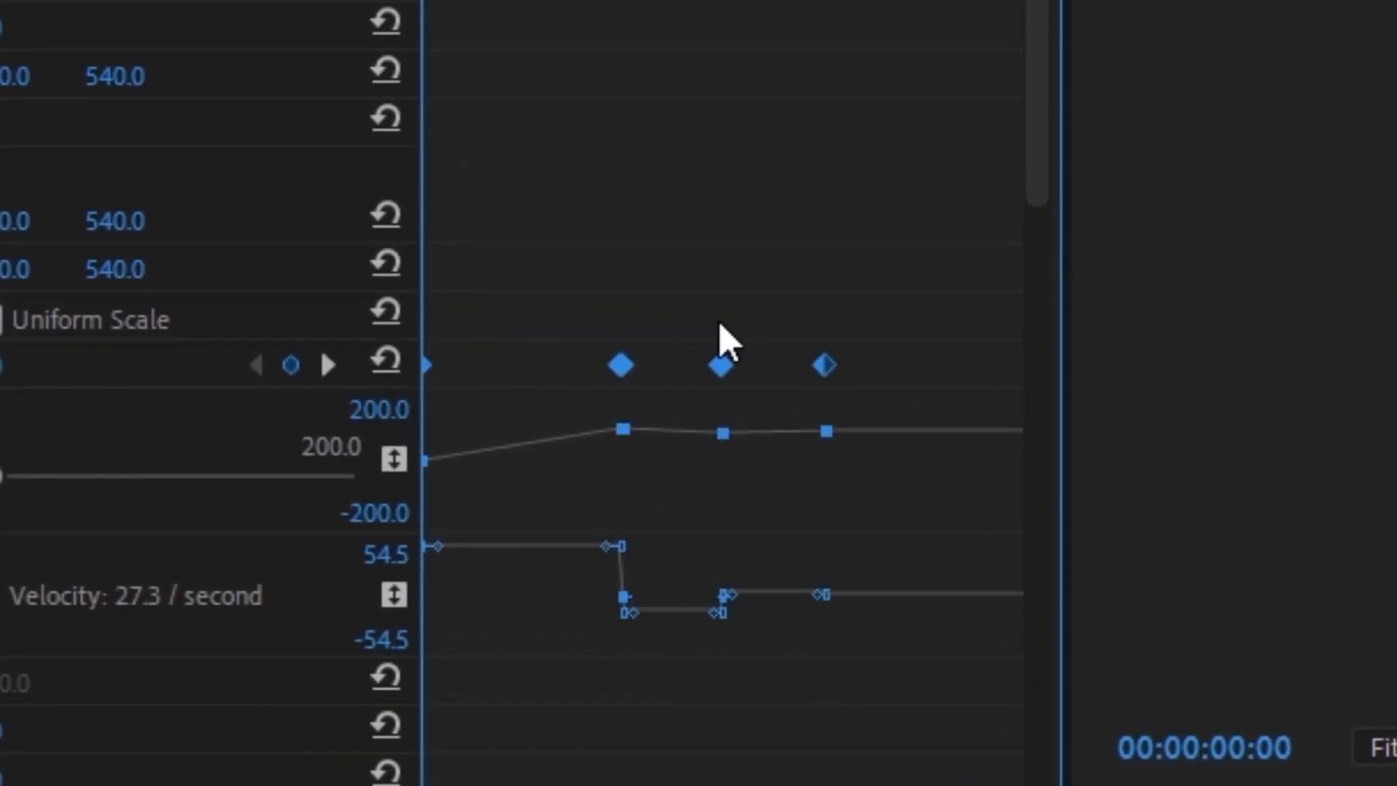
right_click(824, 365)
click(743, 699)
right_click(671, 242)
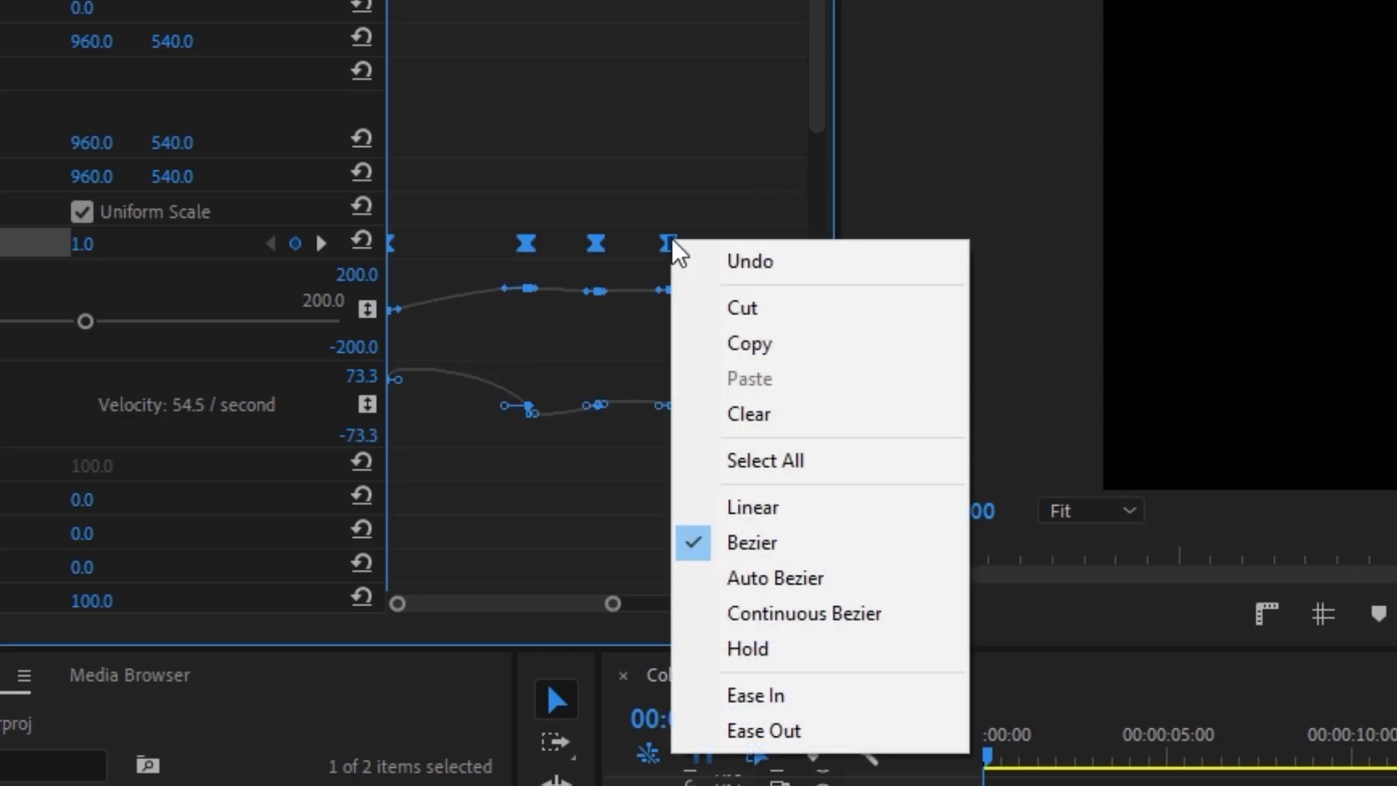
click(748, 728)
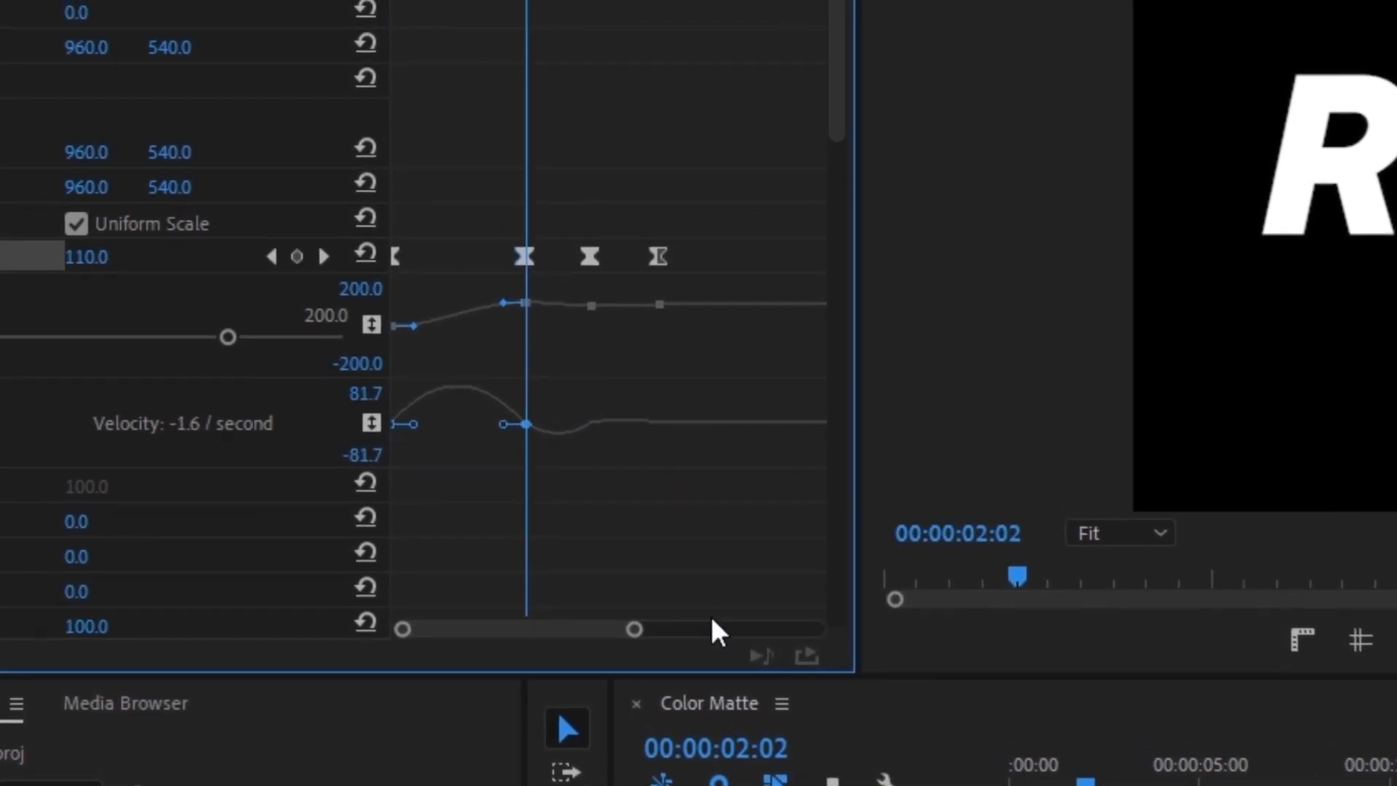
key(ctrl+s)
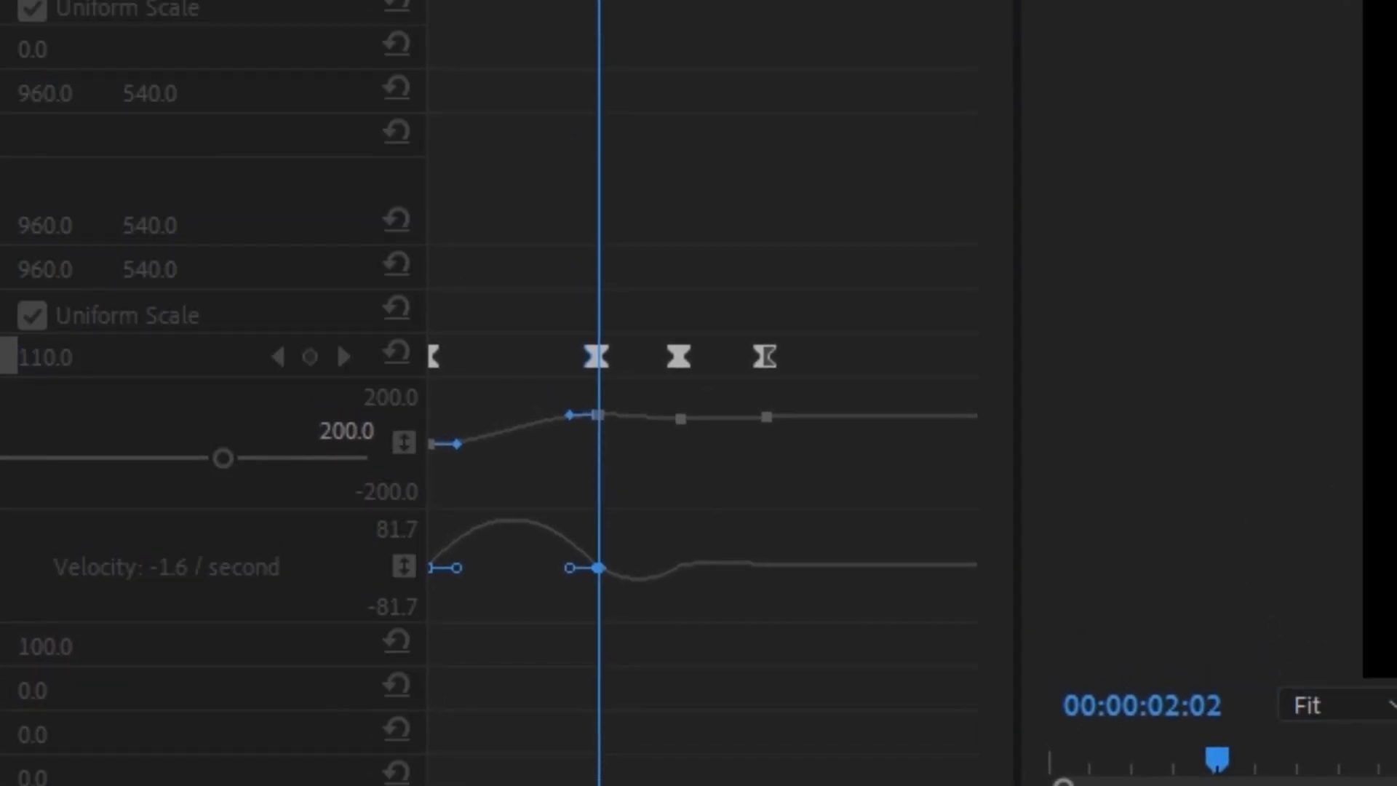
Step: Reduce each pair of adjacent Scale keyframes near 00:00:02:00 and 00:00:03:00 to a single keyframe
key(equal)
key(equal)
key(equal)
key(equal)
key(equal)
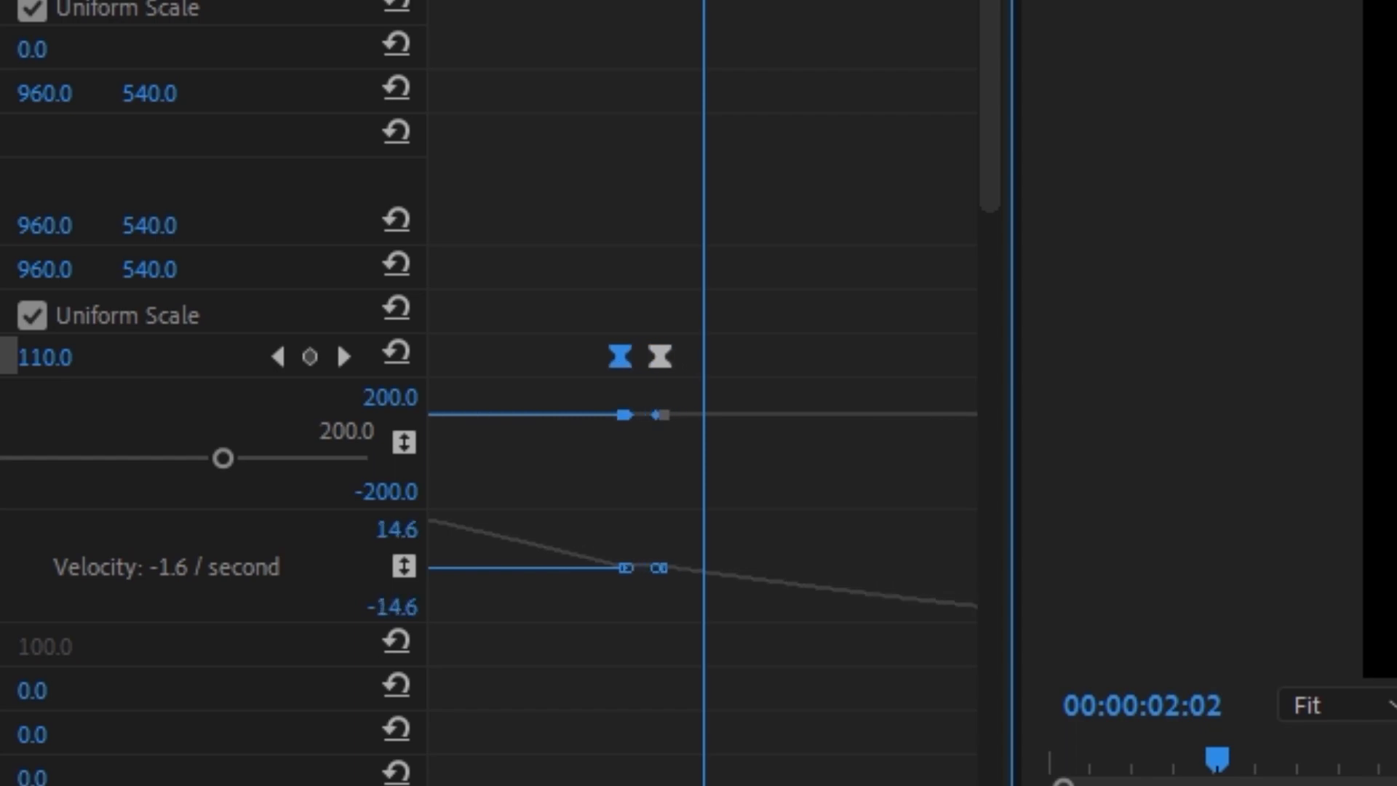
click(634, 360)
drag(640, 362, 603, 369)
drag(631, 785, 646, 784)
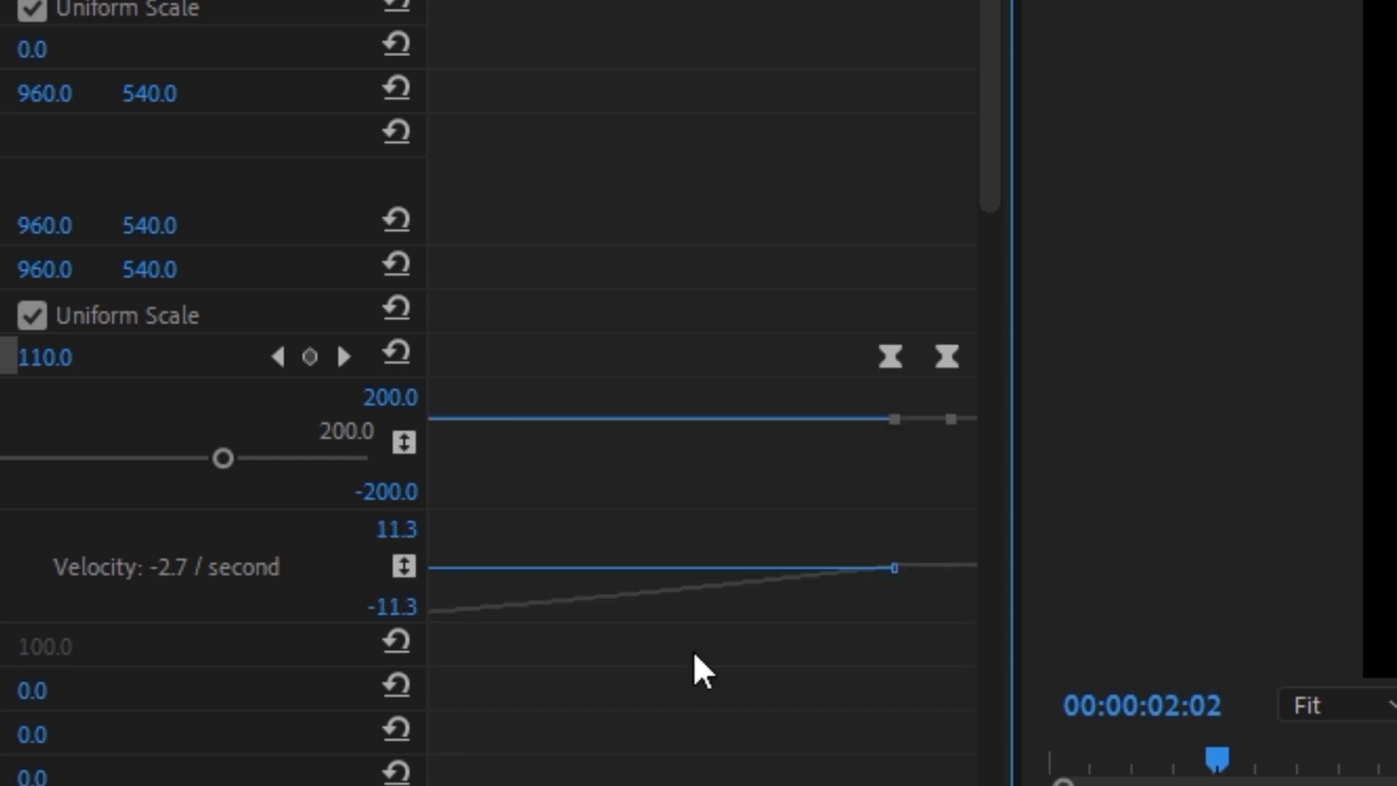
drag(941, 362, 905, 370)
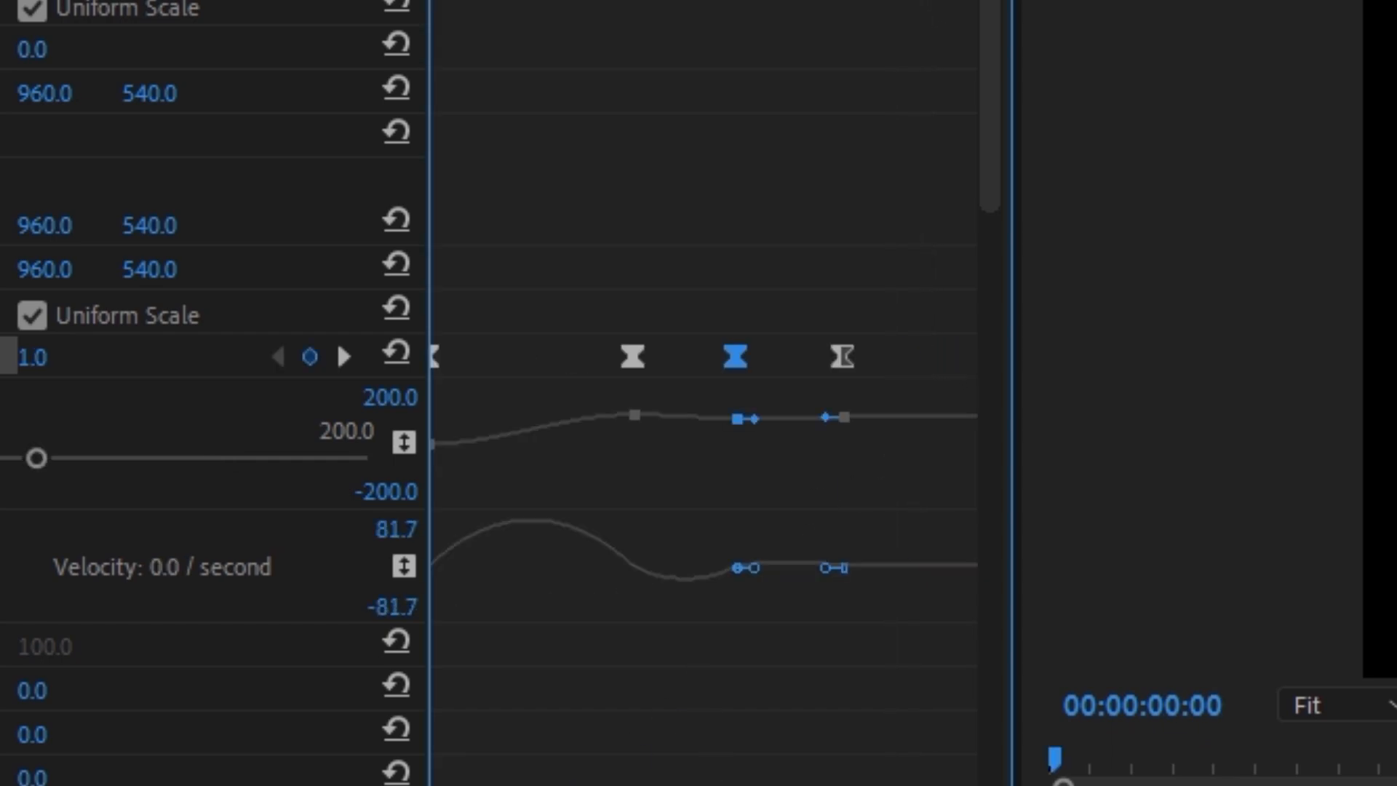
key(equal)
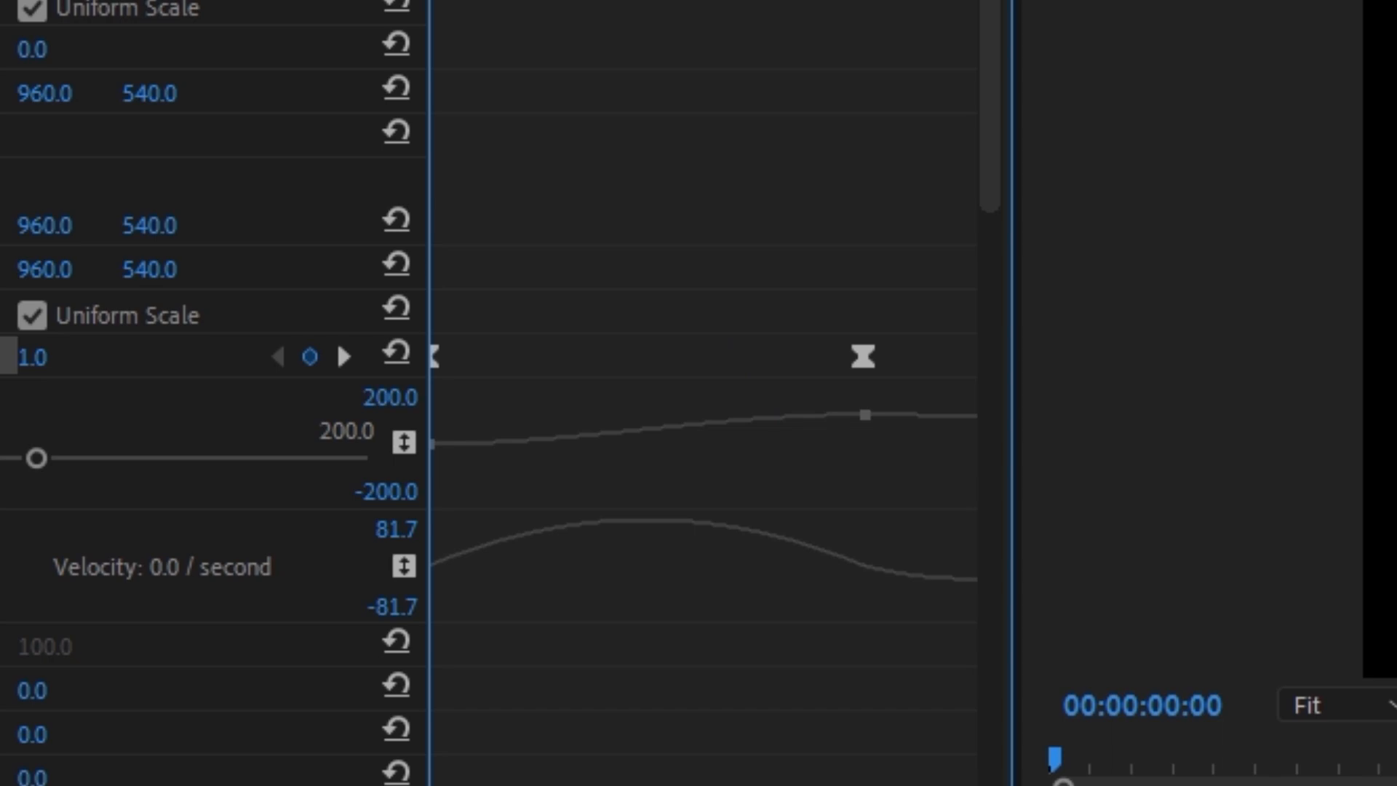
Step: Lengthen the velocity handles between the first and second Scale keyframes towards each other for a sharper speed peak
click(440, 359)
drag(509, 566, 562, 568)
drag(790, 573, 713, 573)
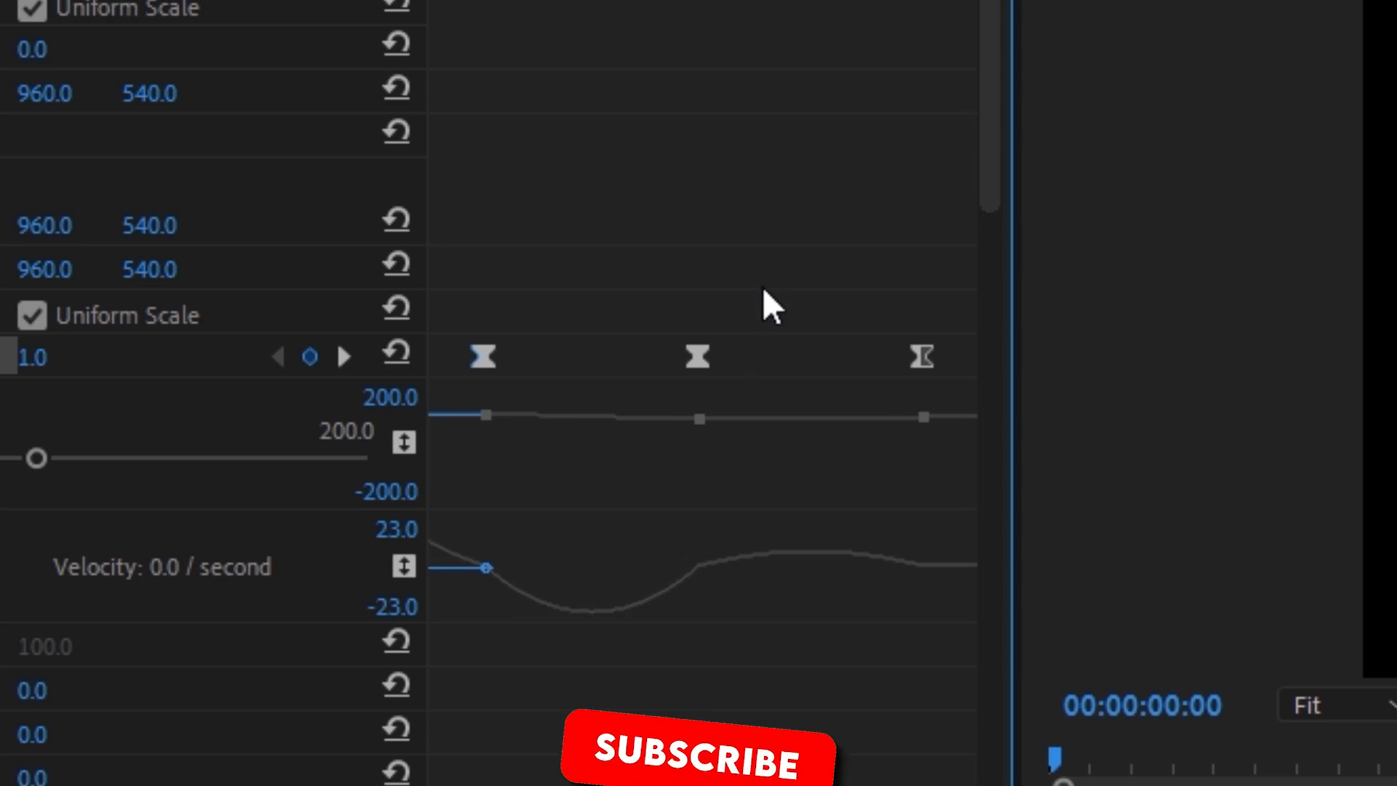
Step: Lengthen the velocity handles between the second, third and fourth Scale keyframes to sharpen the easing of the bounce
click(699, 356)
drag(663, 568, 636, 575)
drag(513, 570, 553, 579)
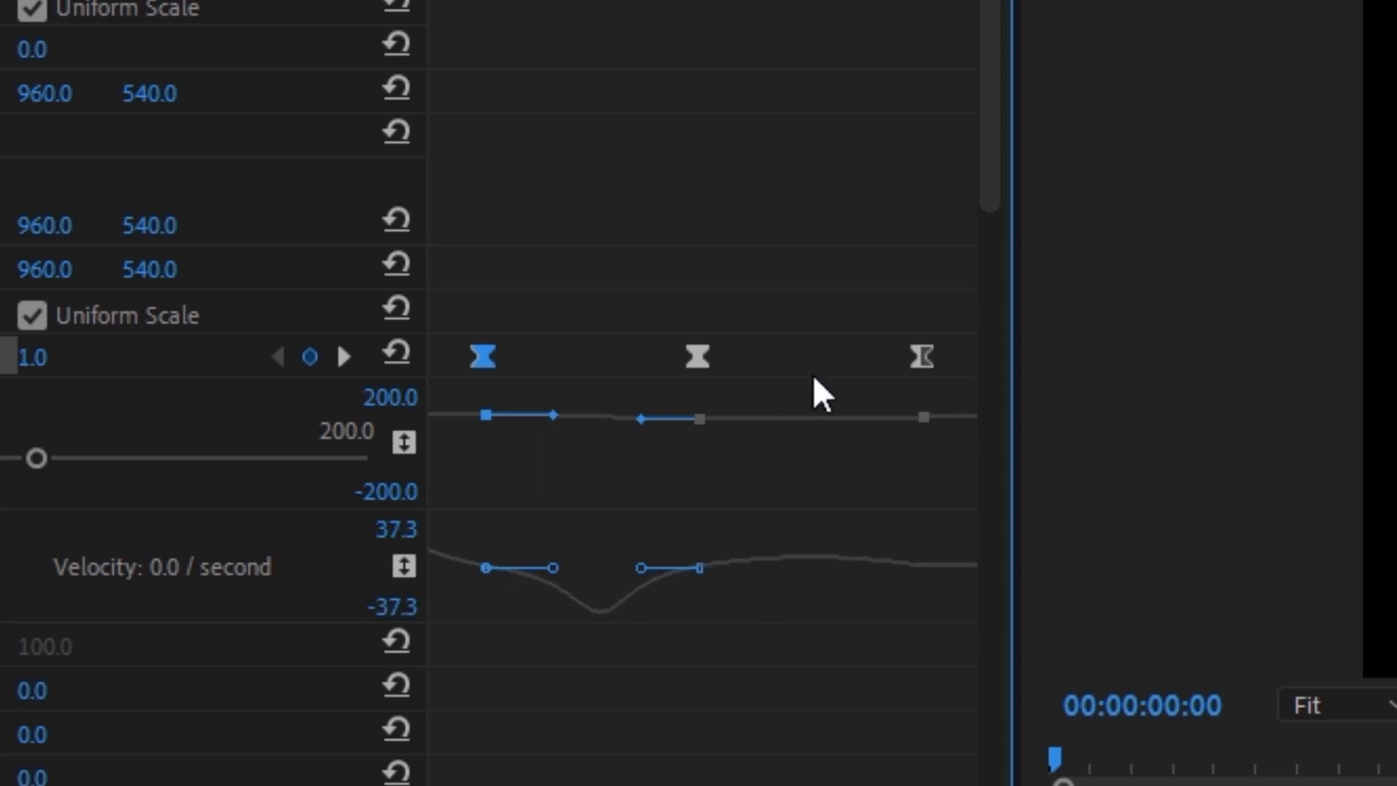
click(922, 357)
click(697, 357)
drag(880, 573, 854, 573)
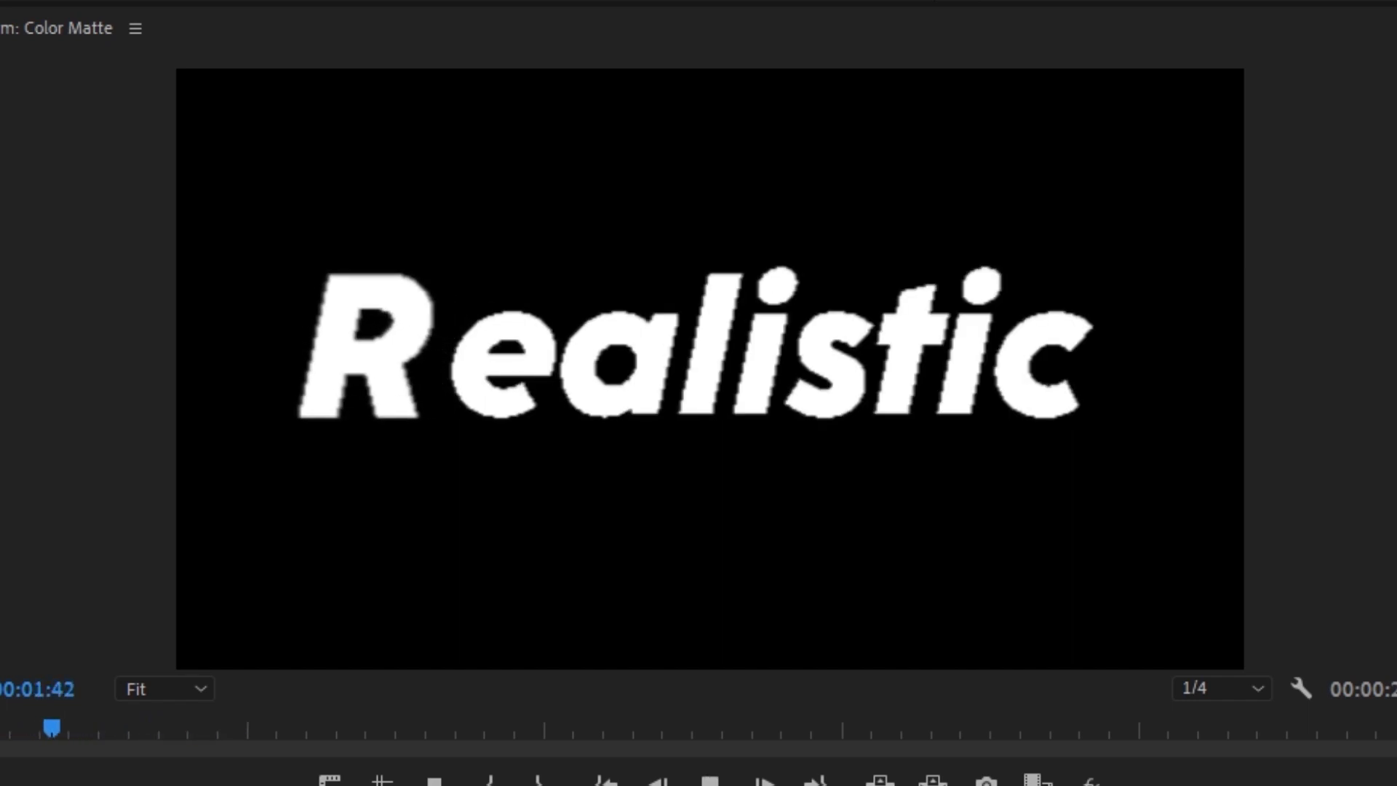
Step: Shift the last three Scale keyframes together to an earlier time and play back the animation
key(space)
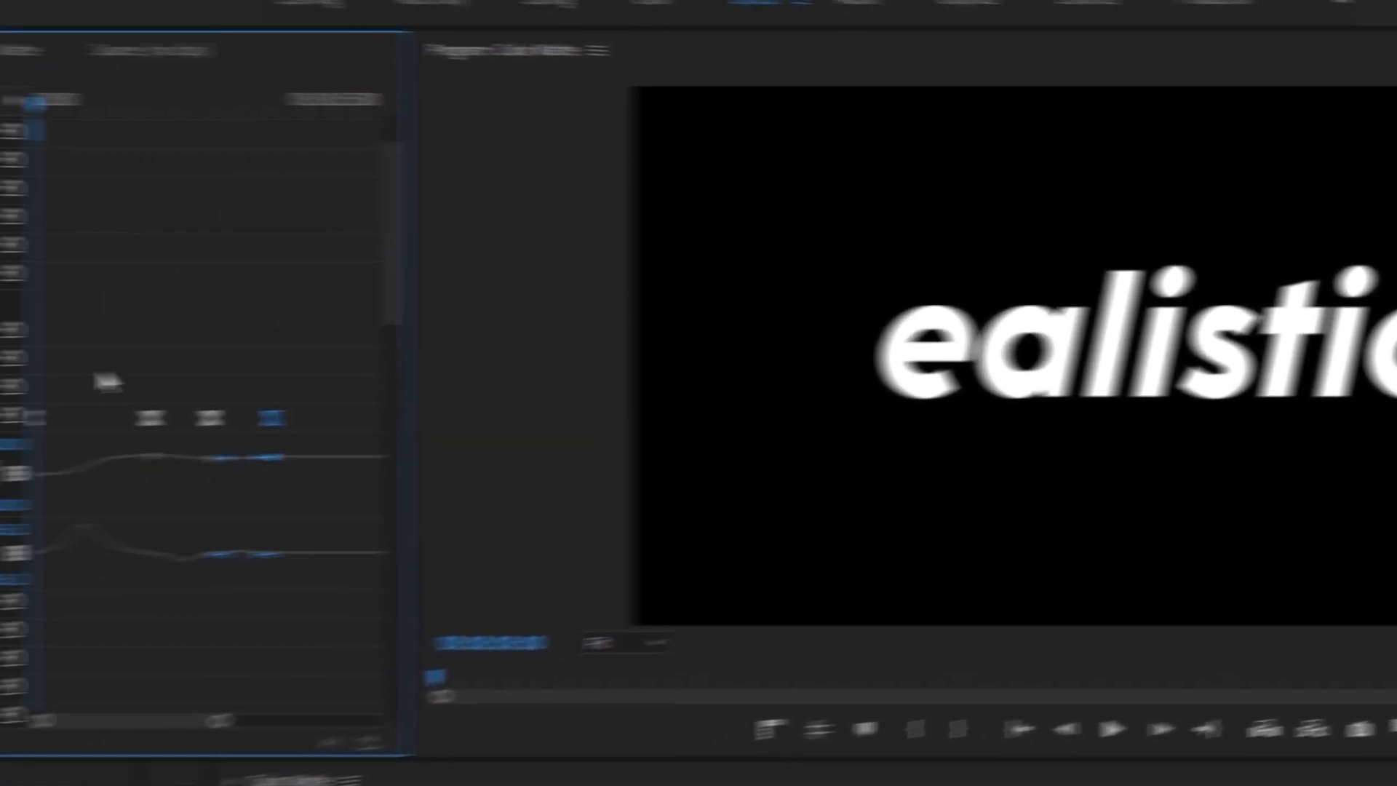
drag(465, 349, 704, 464)
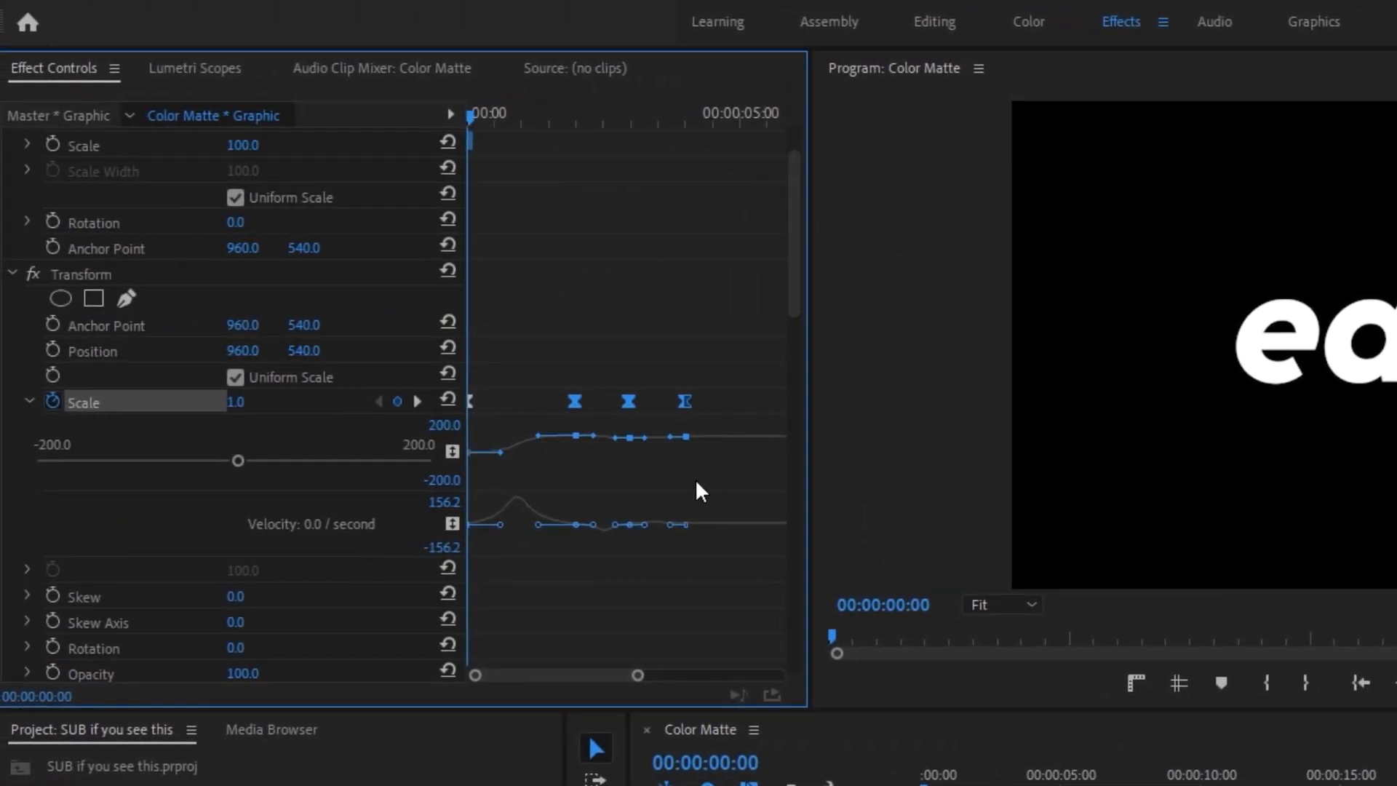
drag(575, 401, 545, 401)
key(space)
key(space)
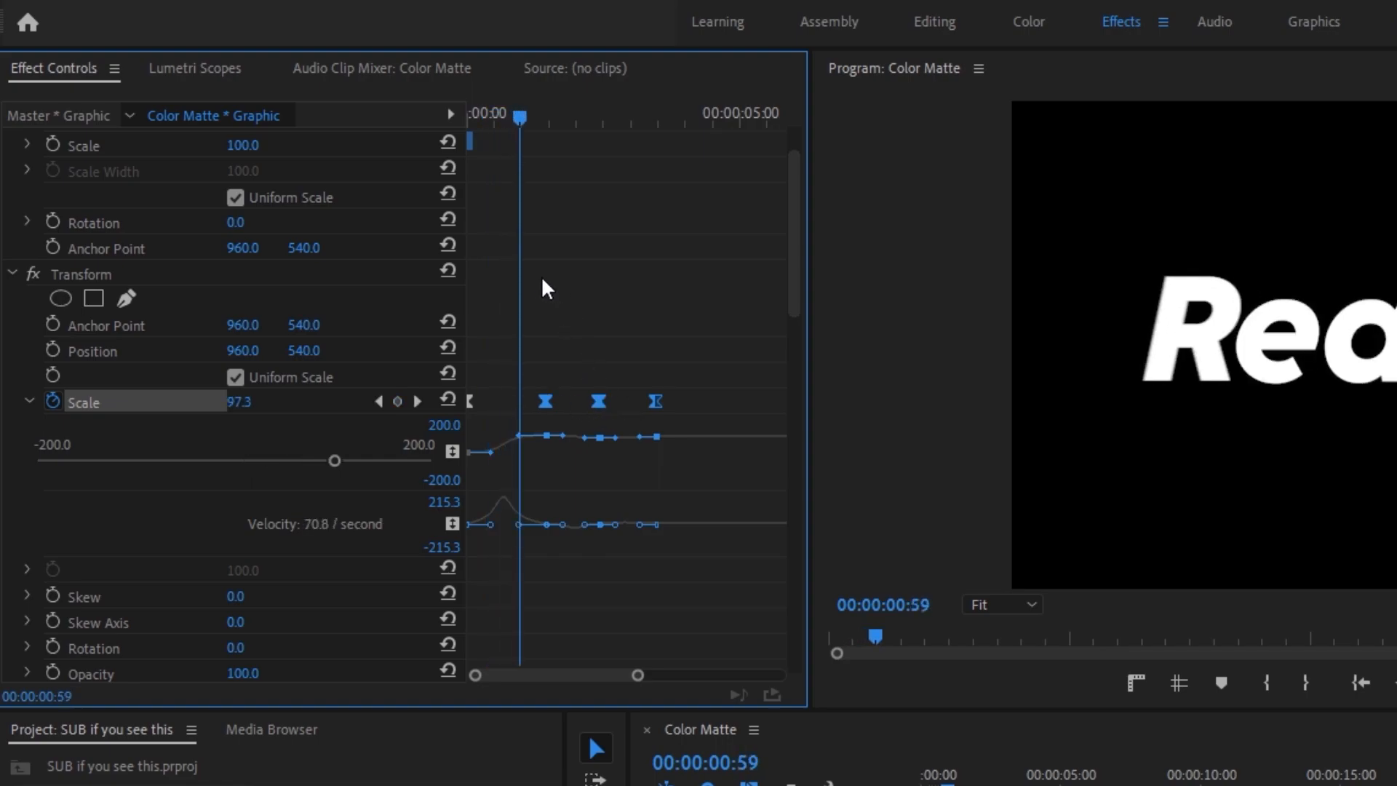
Step: Move the third and fourth Scale keyframes earlier so the bounce settles faster
drag(518, 115, 524, 113)
click(633, 351)
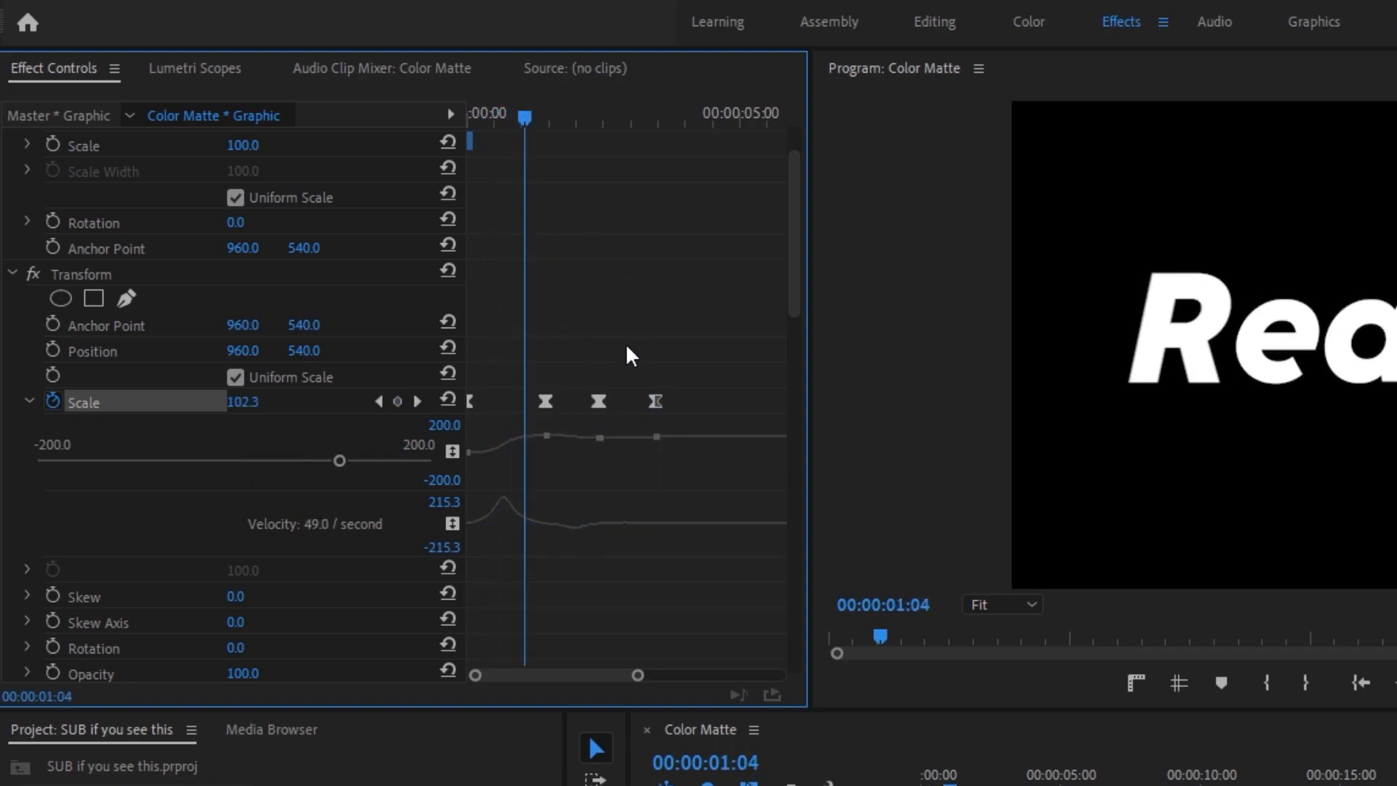
drag(596, 362, 731, 428)
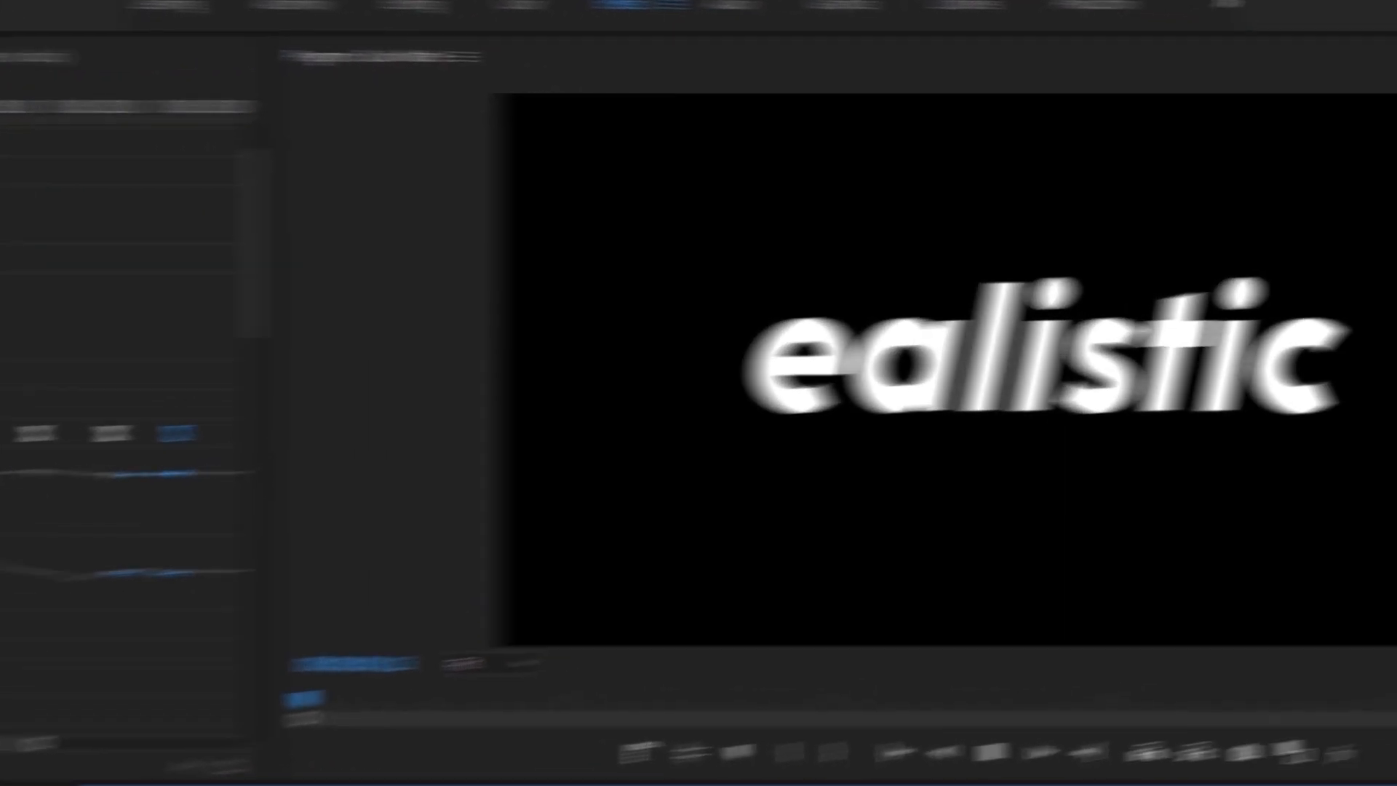
Step: Preview the letter R animation, then copy its Transform effect onto the Realistic titles on V4 to V11
key(space)
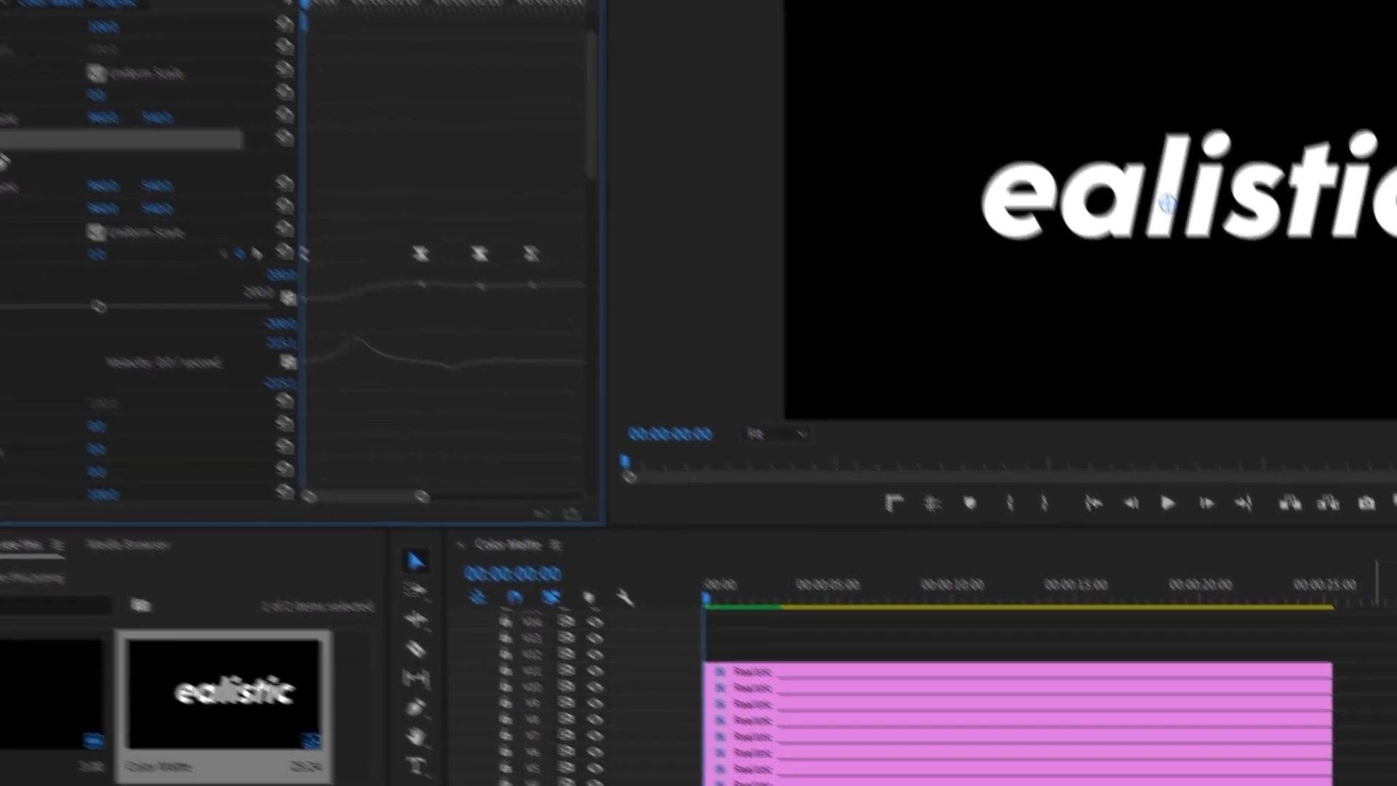
drag(1209, 601, 1052, 427)
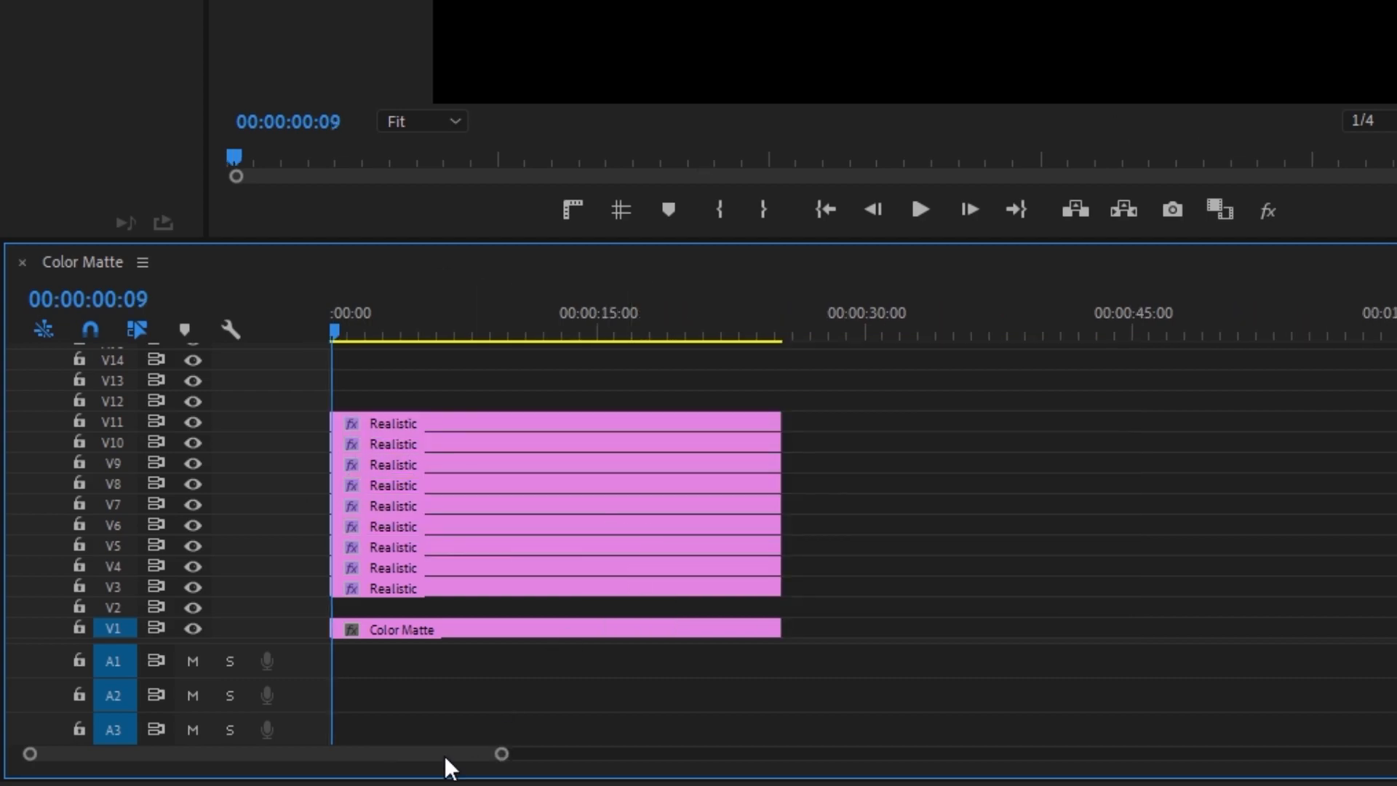
Step: Shift the Realistic title on V4 to start at 00:00:00:02
drag(504, 758, 262, 761)
drag(680, 335, 321, 336)
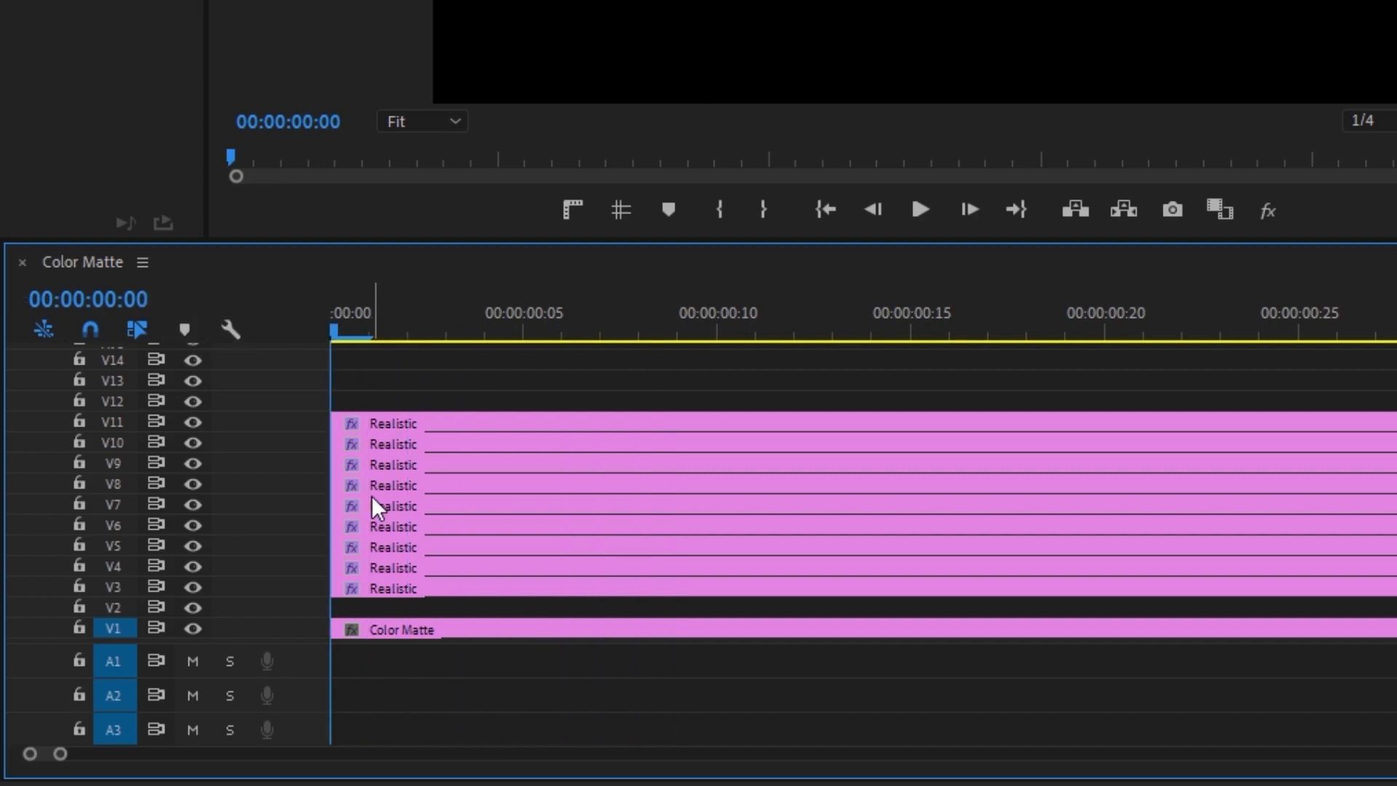
key(Right)
key(Right)
drag(367, 568, 446, 569)
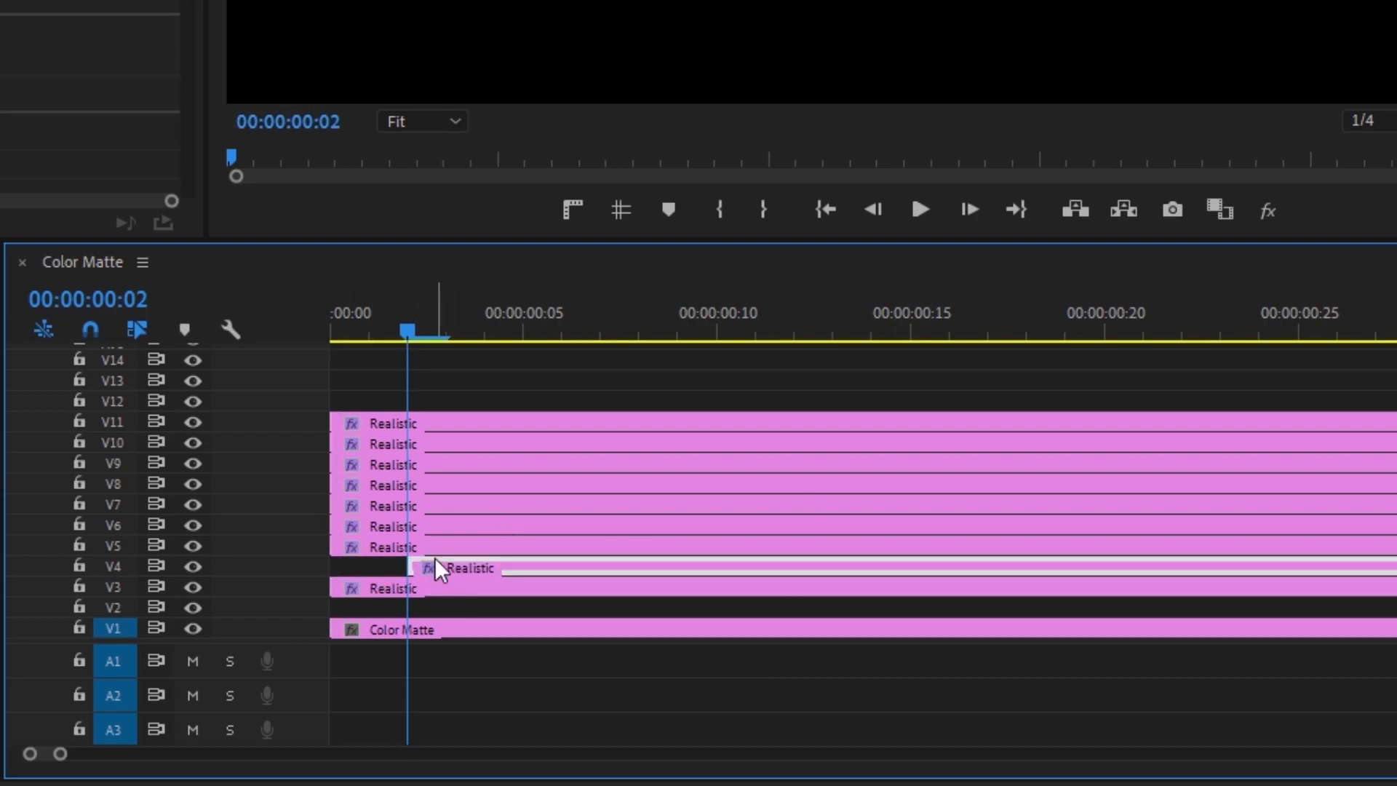
Step: Stagger the titles on V5, V6 and V7 two frames apart, with V5 starting at 00:00:00:04
key(Right)
key(Right)
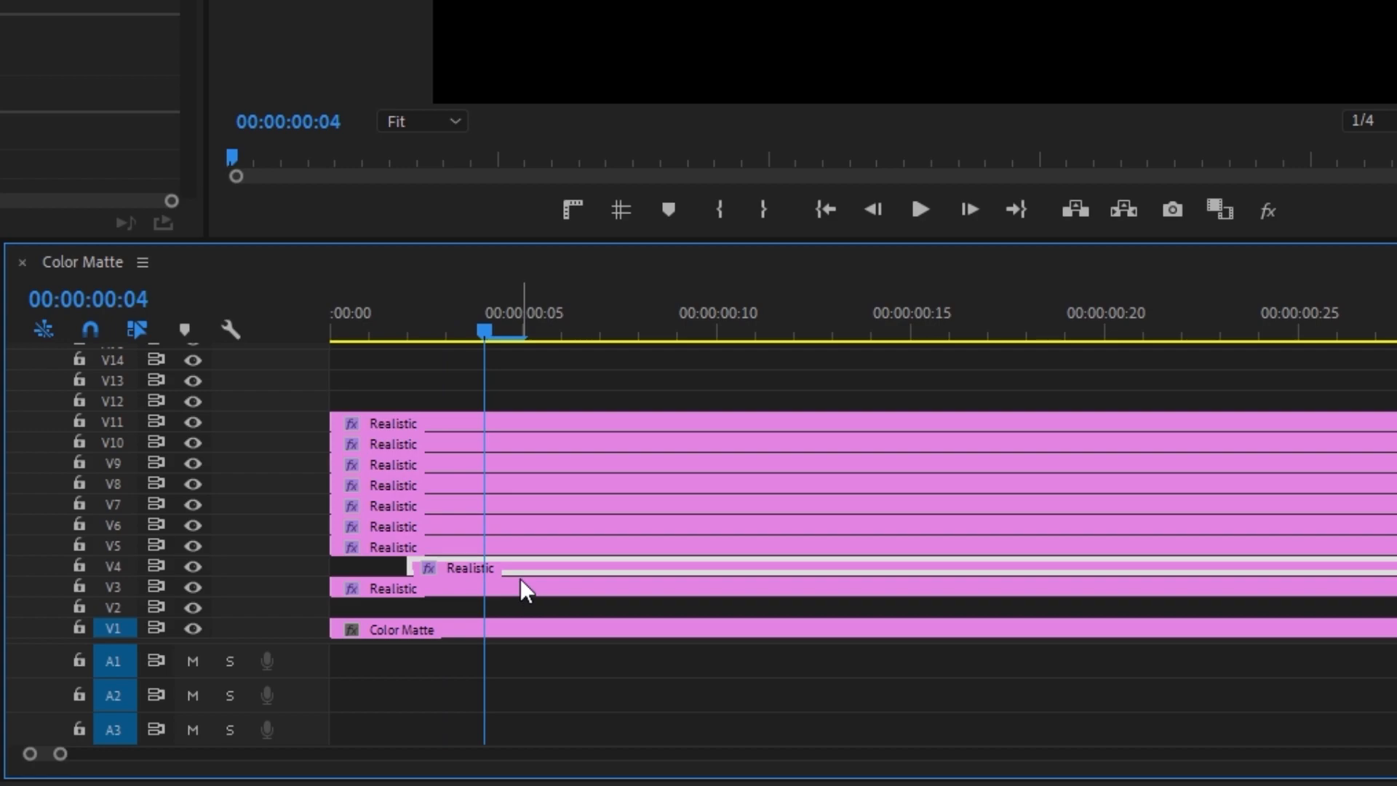
drag(418, 548, 581, 556)
key(Right)
key(Right)
drag(355, 526, 564, 524)
key(Right)
key(Right)
drag(433, 507, 740, 518)
Step: Stagger the titles on V8 to V11 so each starts two frames after the title on the track below
key(Right)
key(Right)
drag(450, 484, 867, 470)
key(Right)
key(Right)
key(Right)
drag(436, 444, 963, 441)
key(Right)
key(Right)
drag(436, 423, 1004, 437)
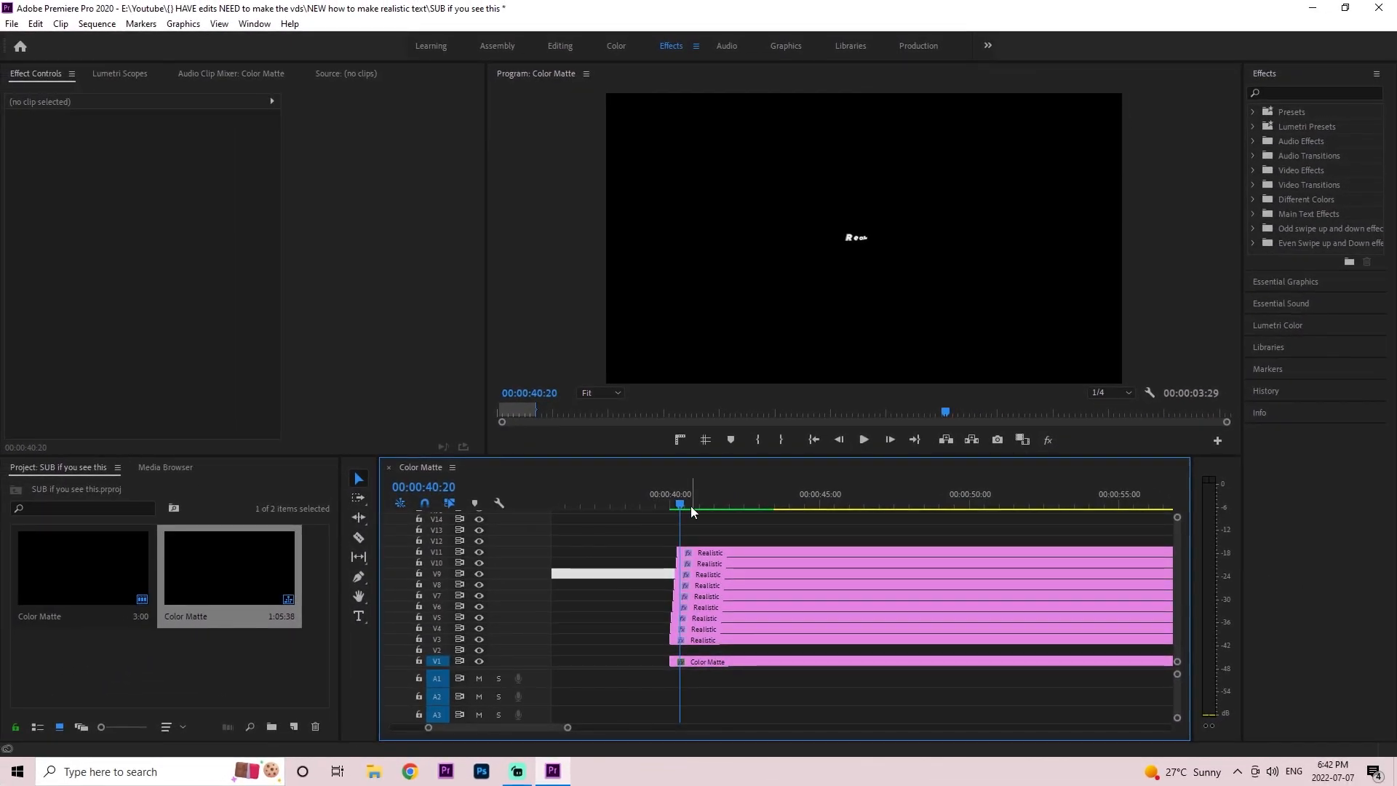
Step: Find the Basic 3D effect by searching for 3d and apply it to the Realistic title on V3
click(750, 638)
click(1293, 93)
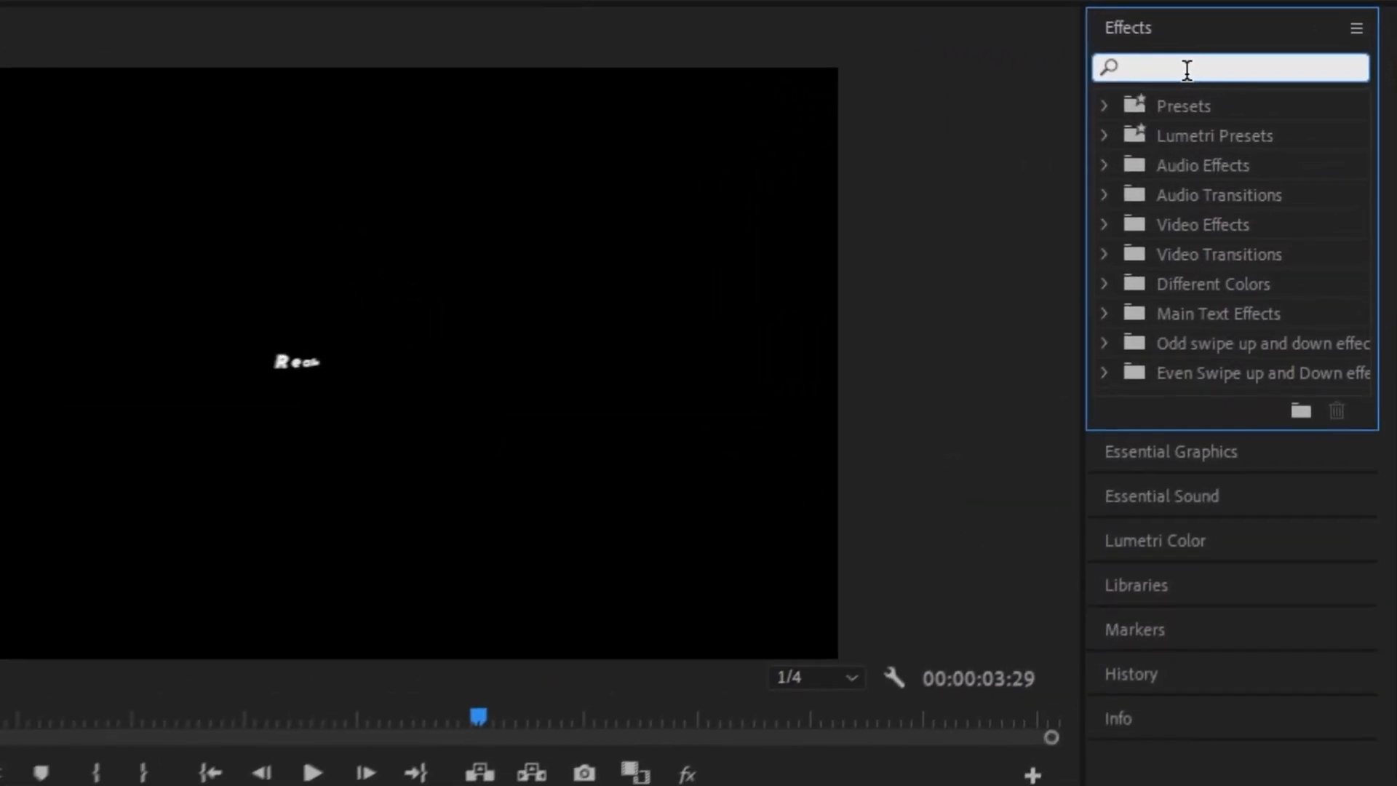
text(3d)
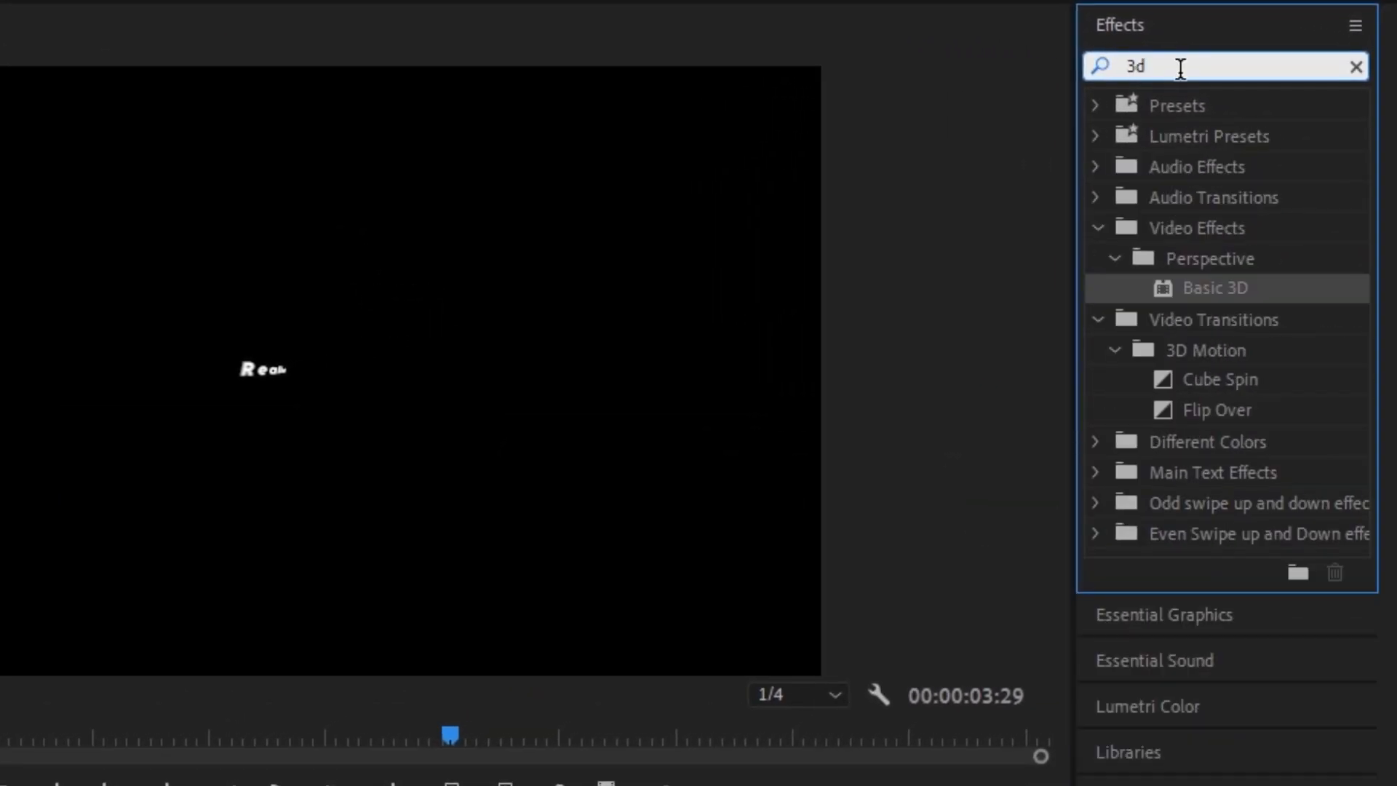
click(1211, 286)
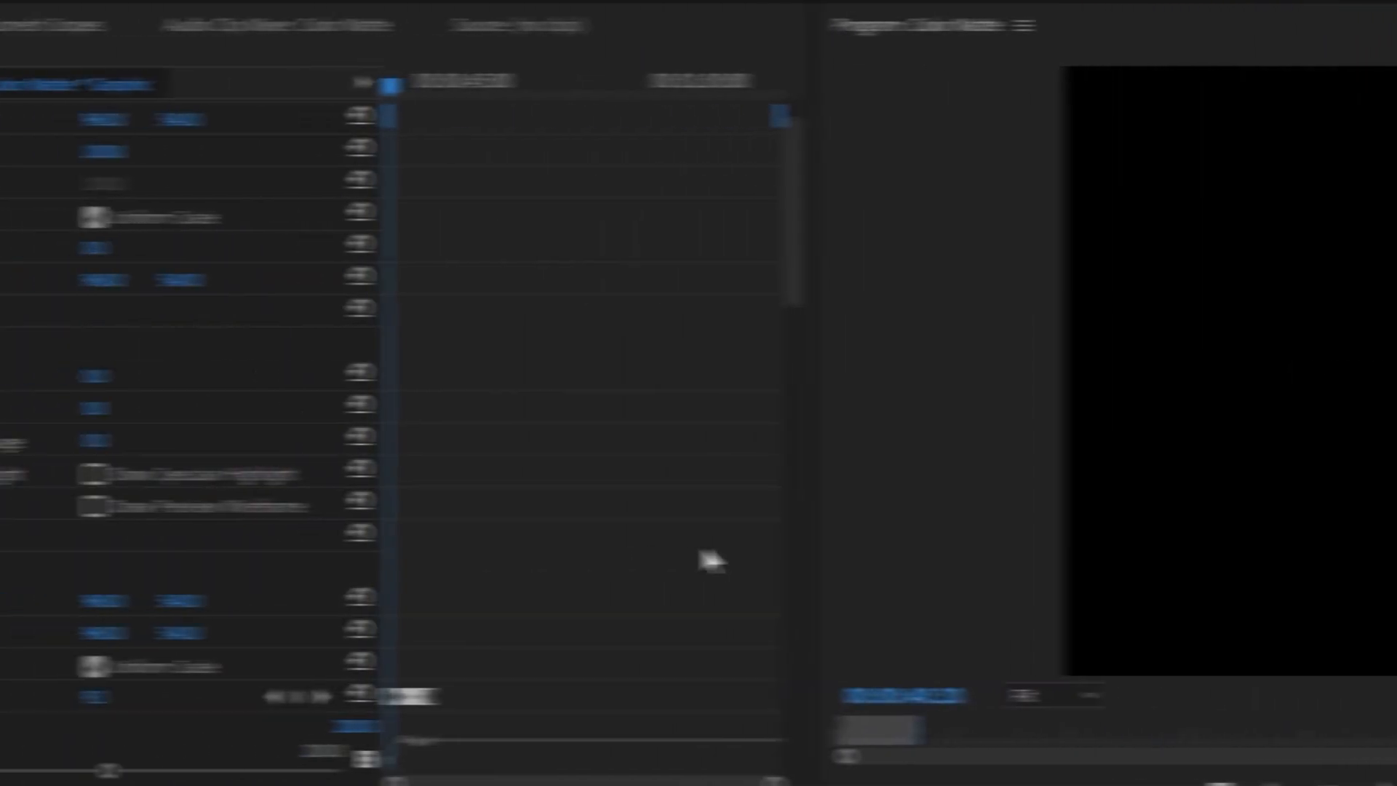
Step: Start keyframing the Basic 3D Tilt at 0.0° on the second Scale keyframe, at 00:00:41:26
drag(980, 782, 892, 765)
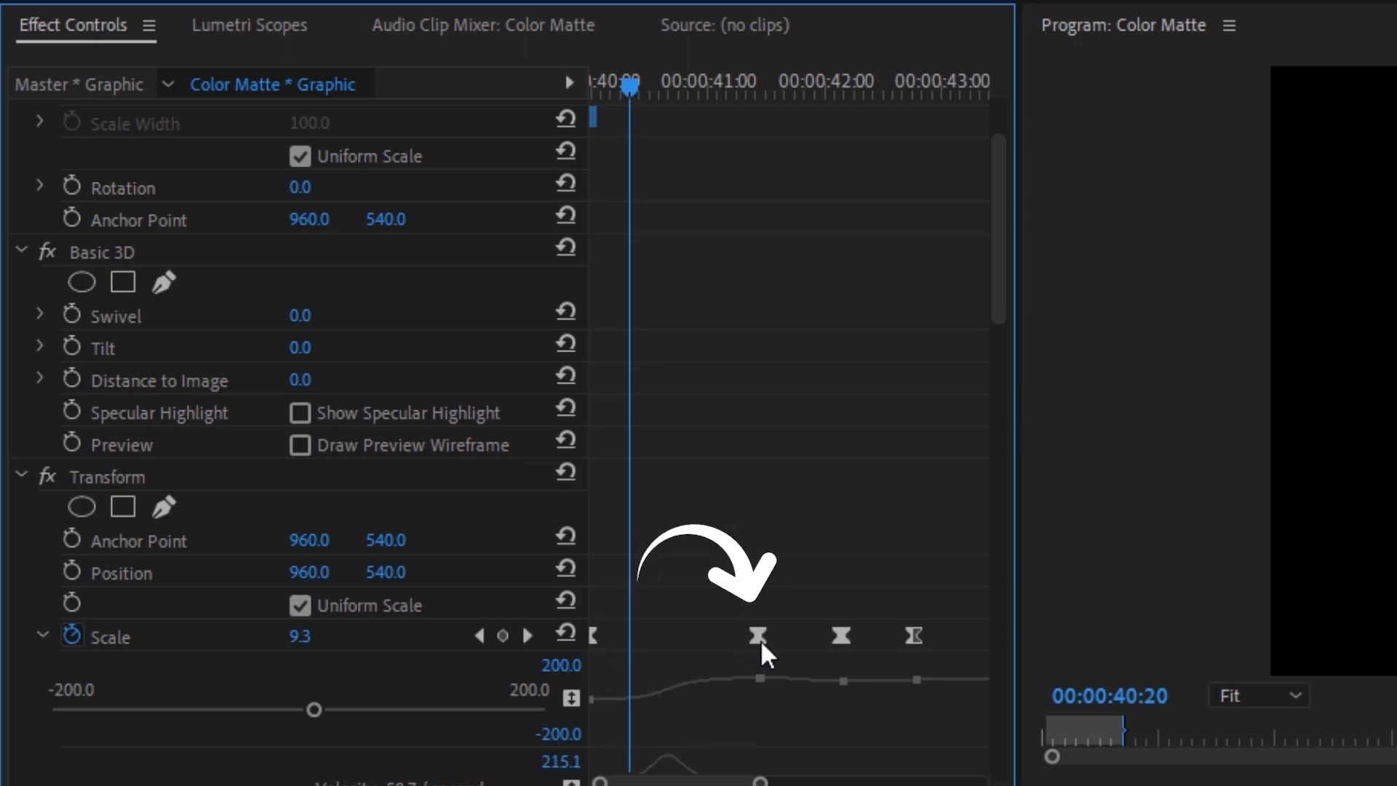
click(737, 85)
drag(740, 102, 758, 106)
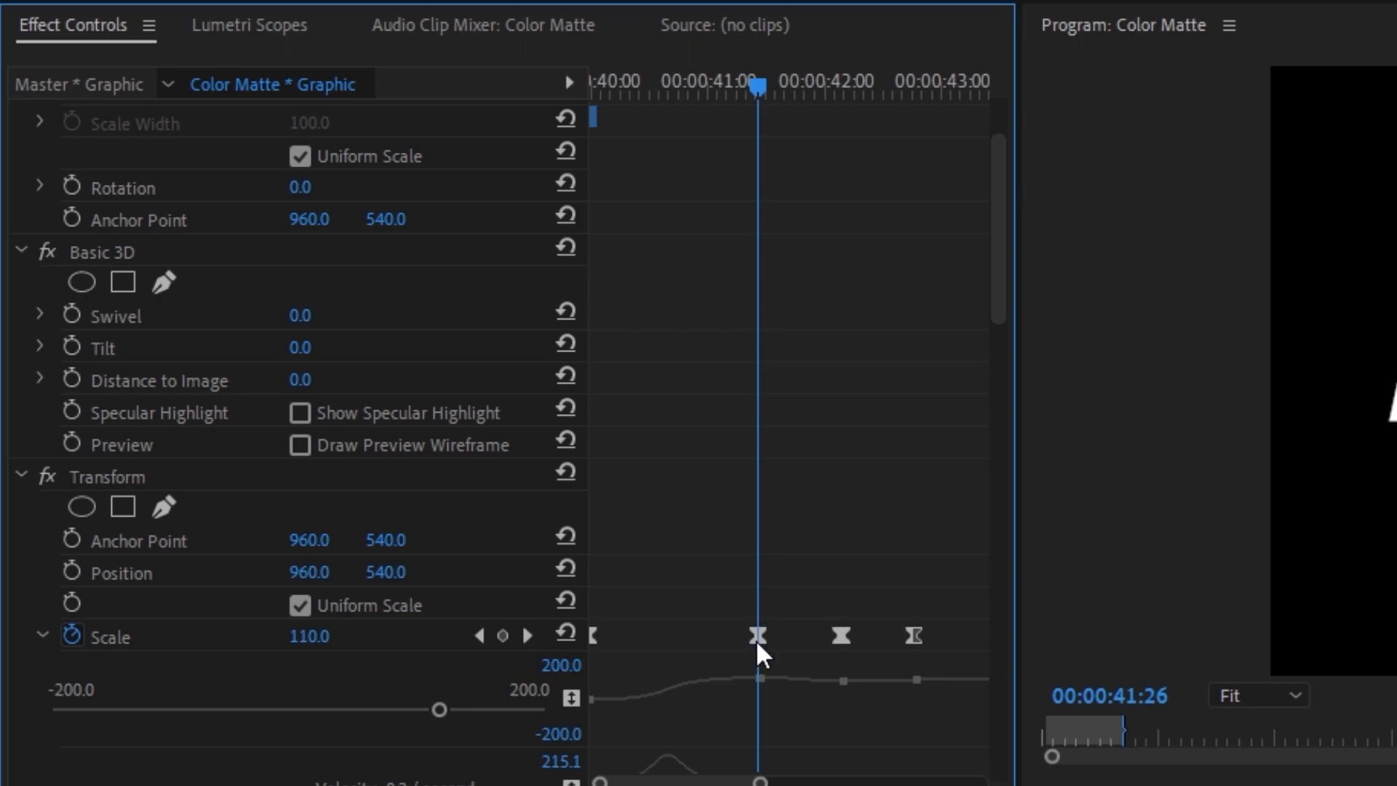
scroll(396, 544, up, 3)
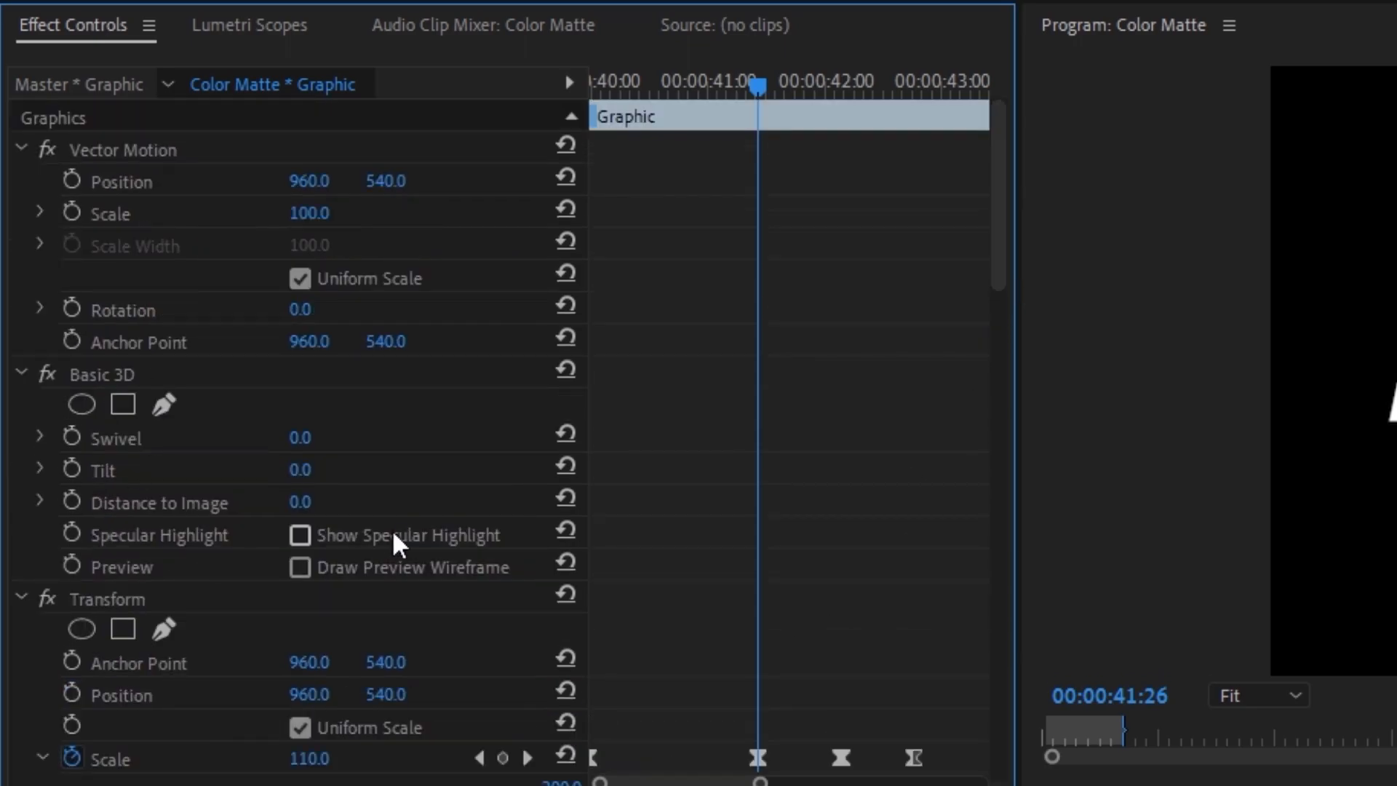
click(73, 469)
Step: Add a Basic 3D Tilt keyframe of 83.0° near the clip's start, at 00:00:40:12
scroll(410, 492, down, 2)
drag(699, 86, 619, 122)
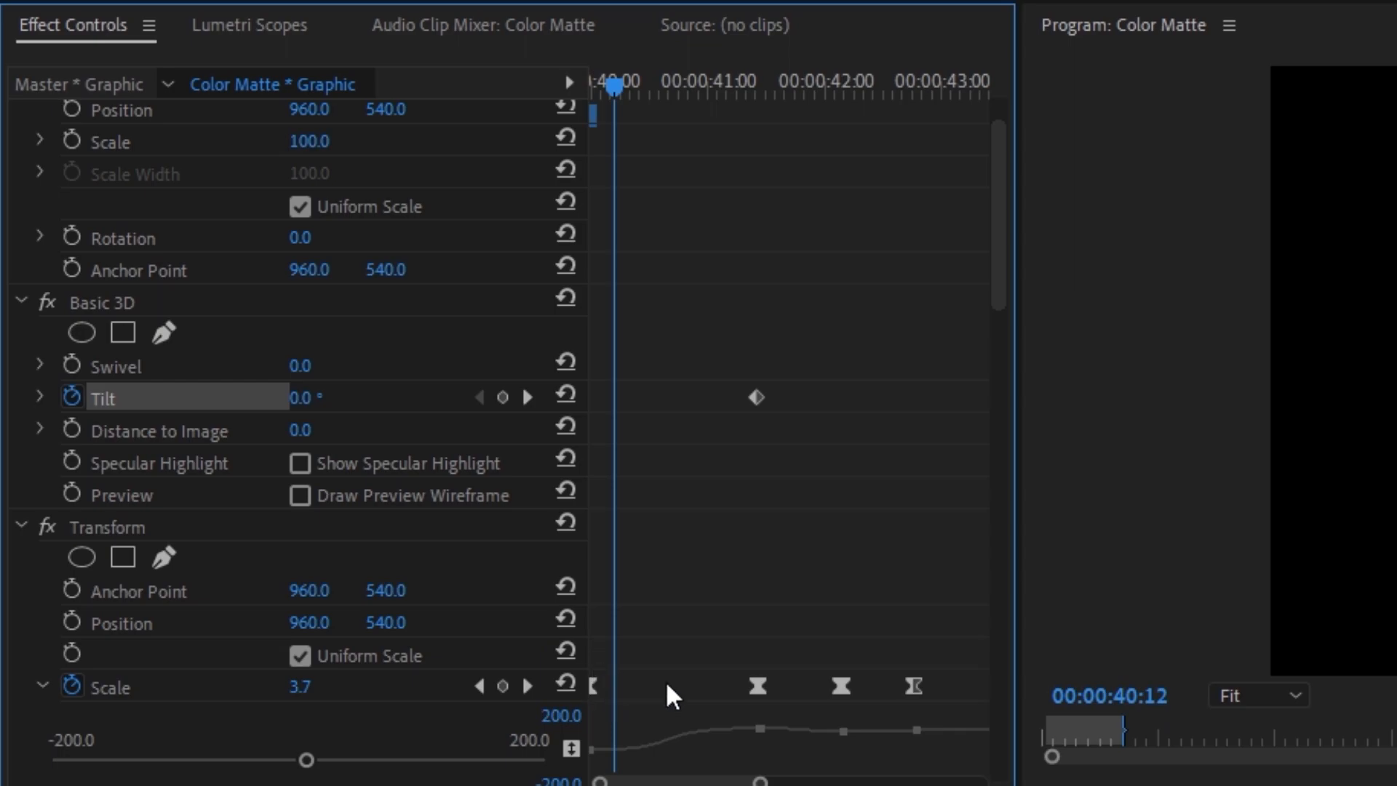
click(323, 390)
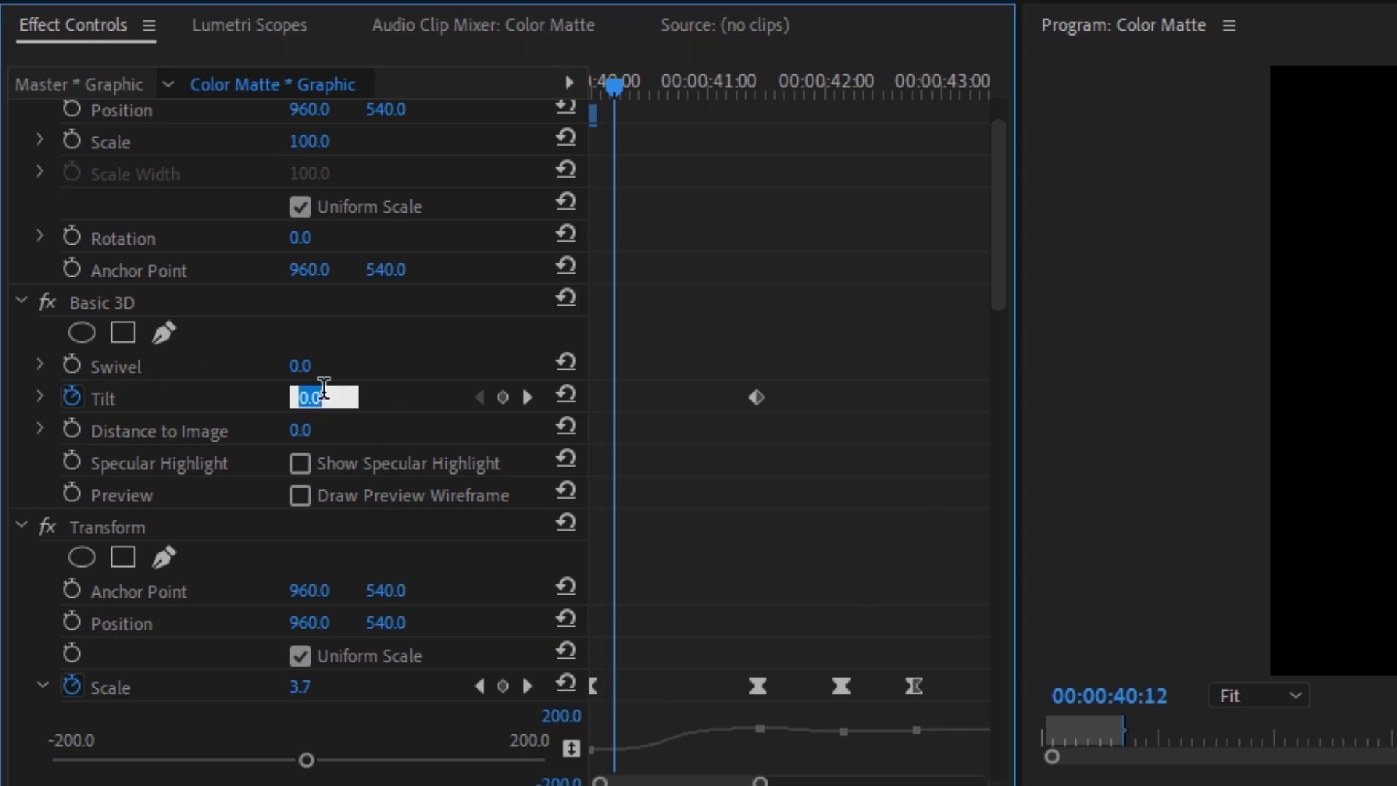
key(Return)
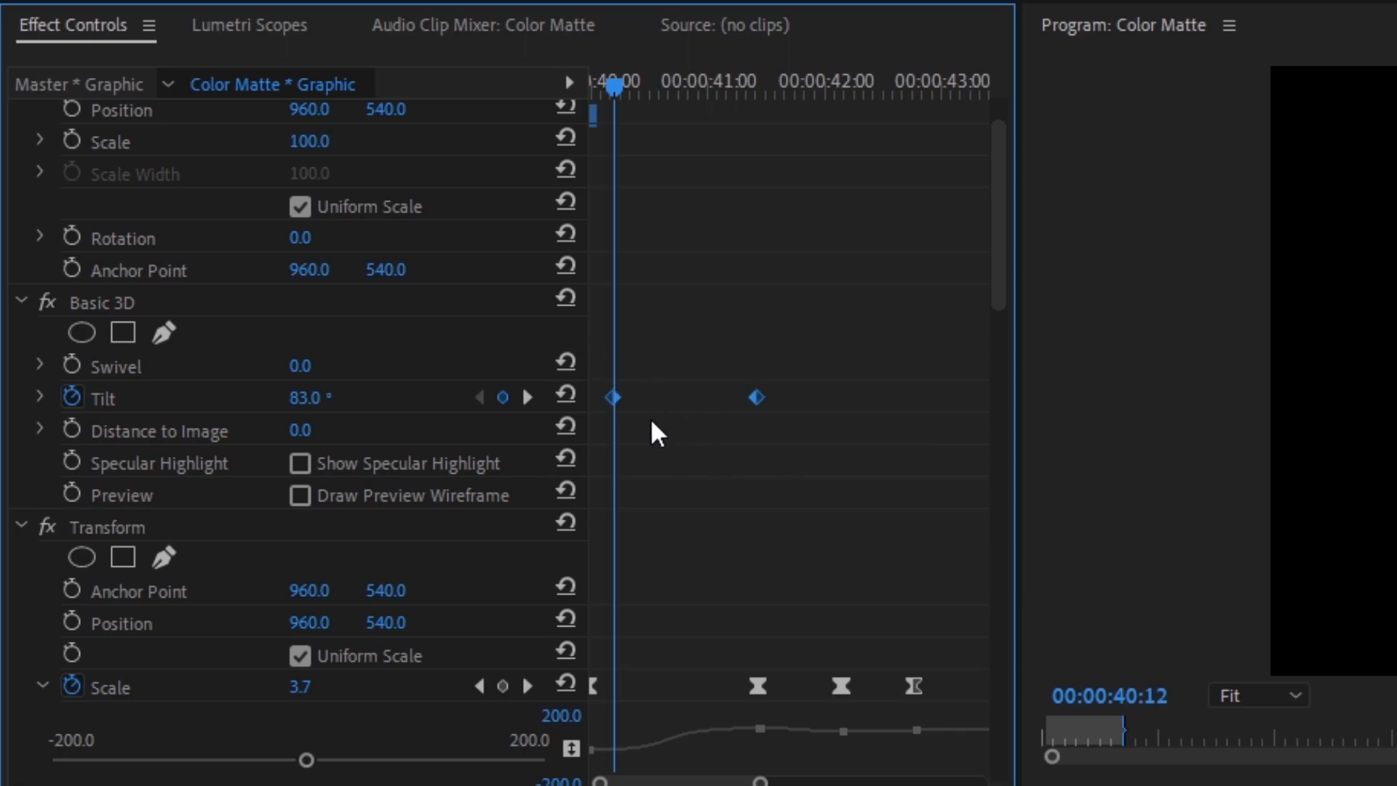
Step: Apply Ease In and Ease Out to both Tilt keyframes
right_click(757, 398)
click(831, 647)
right_click(757, 397)
click(828, 679)
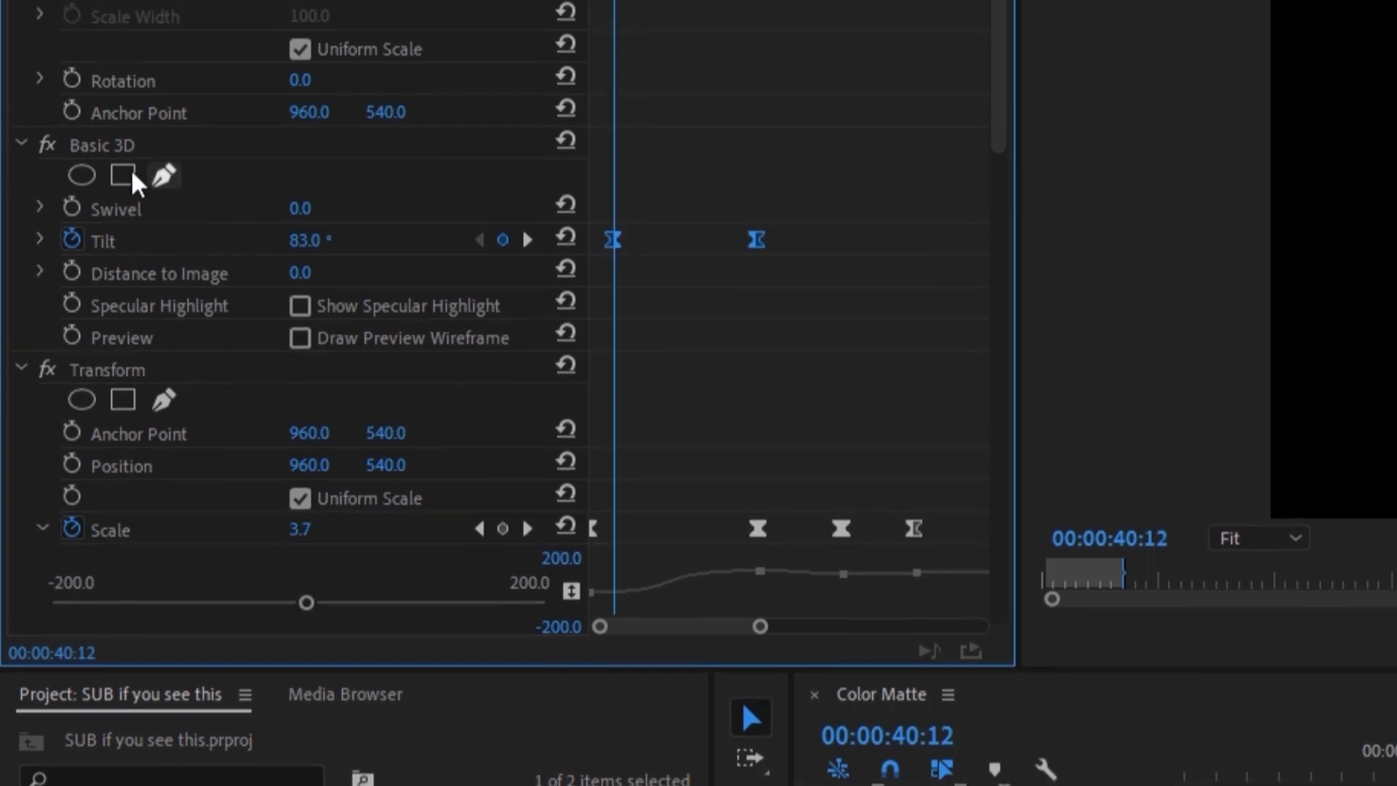
Step: Expand the Tilt velocity graph and extend both keyframes' velocity handles toward the middle to form a steeper curve
click(42, 357)
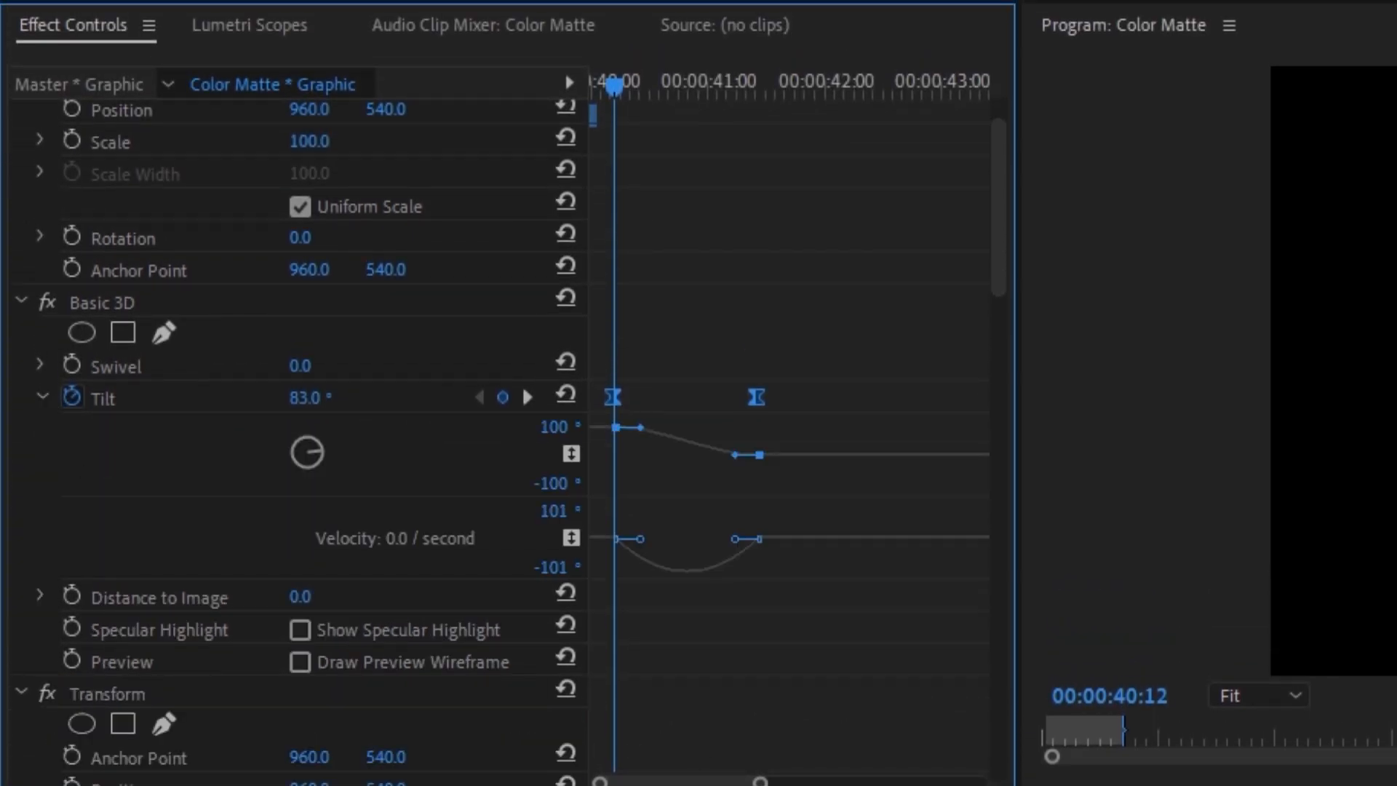
drag(760, 782, 713, 782)
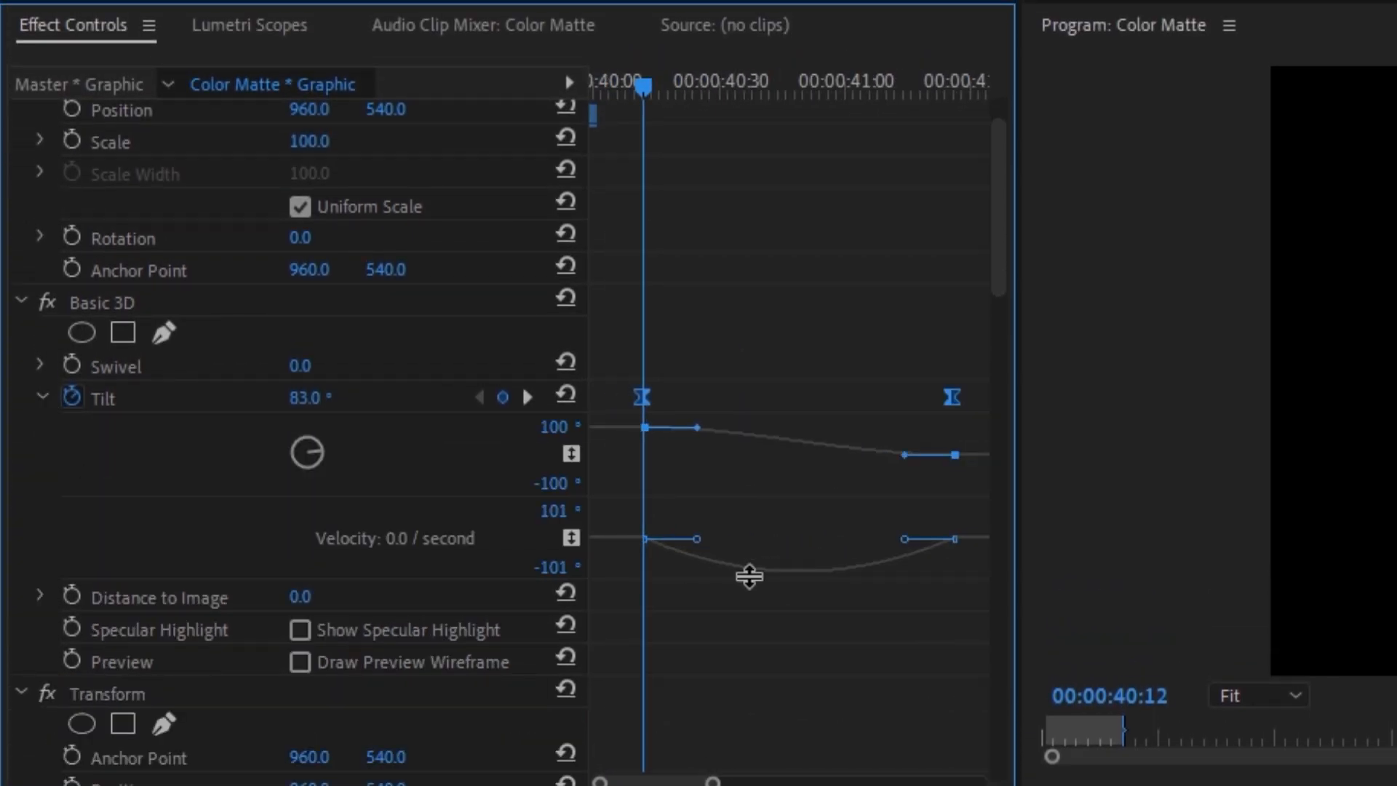
drag(706, 544, 738, 546)
drag(897, 540, 858, 539)
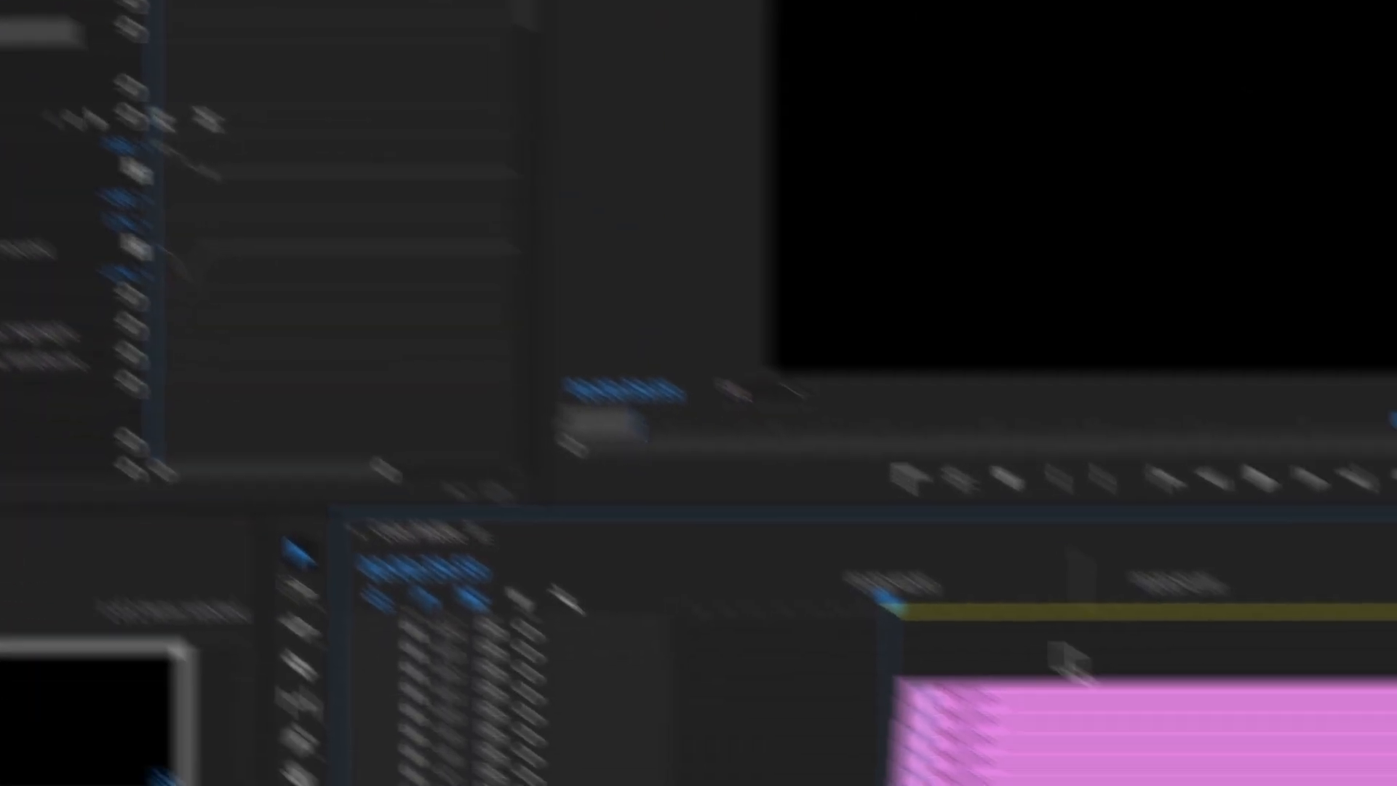
Step: Select the Realistic titles on tracks V4 to V11
drag(692, 418, 732, 579)
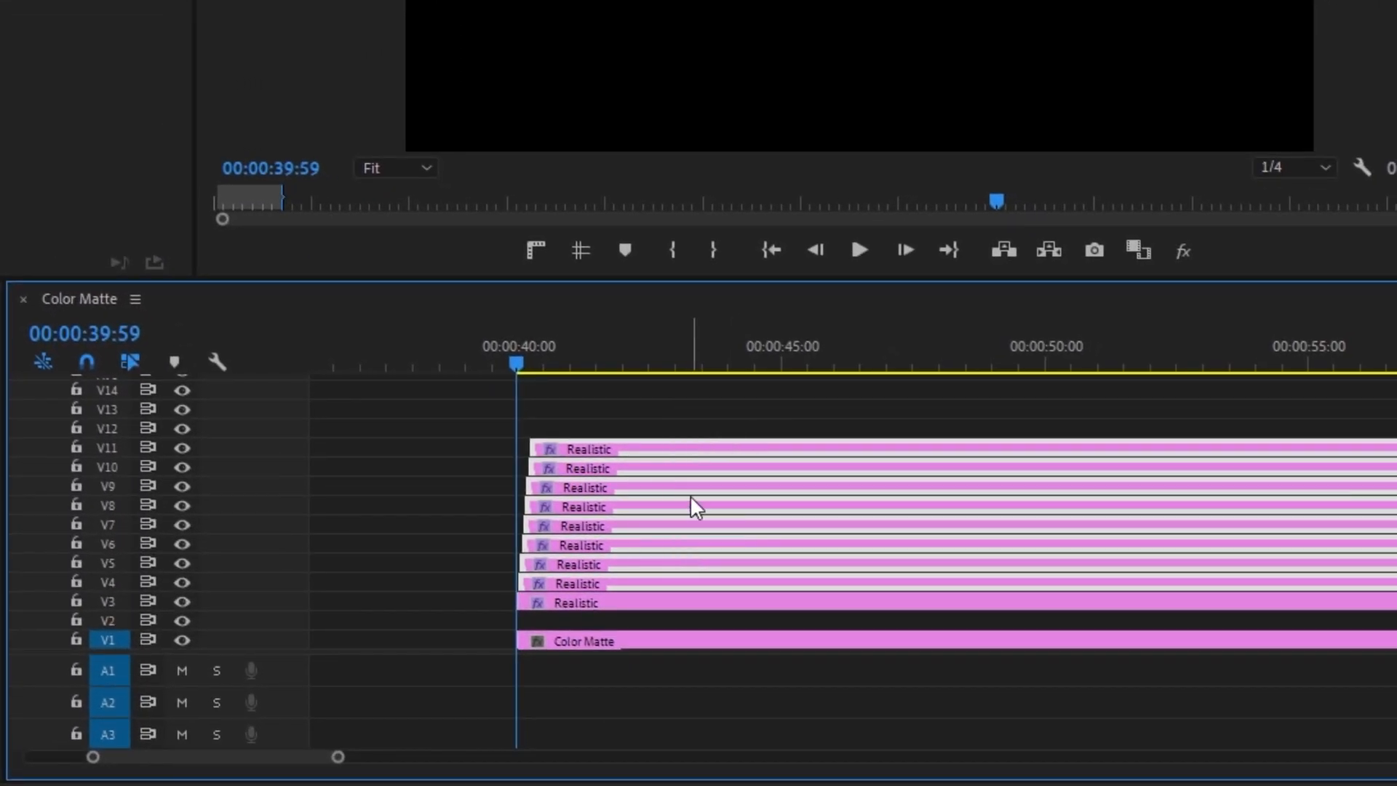